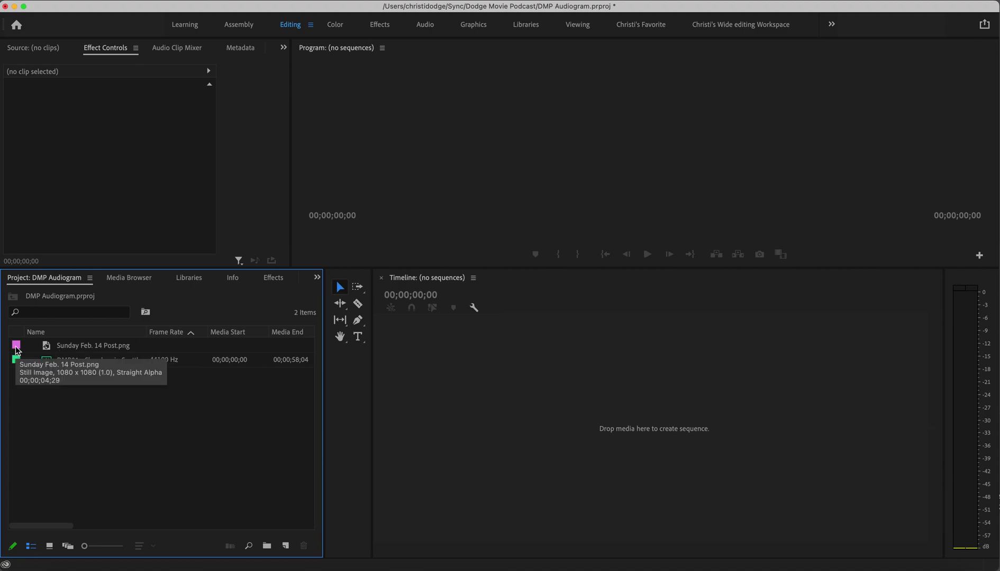
Build a sequence from the Sunday Feb. 14 Post graphic and lay the DMP01 audio on A1.
{"action": "left_click_drag", "start_coordinate": [17, 349], "coordinate": [446, 435]}
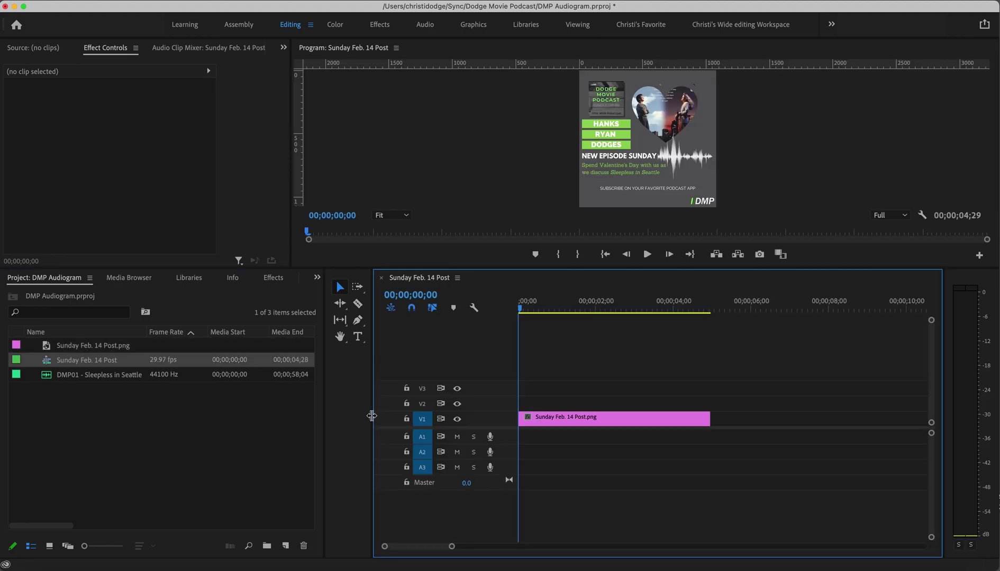
{"action": "left_click_drag", "start_coordinate": [372, 417], "coordinate": [190, 405]}
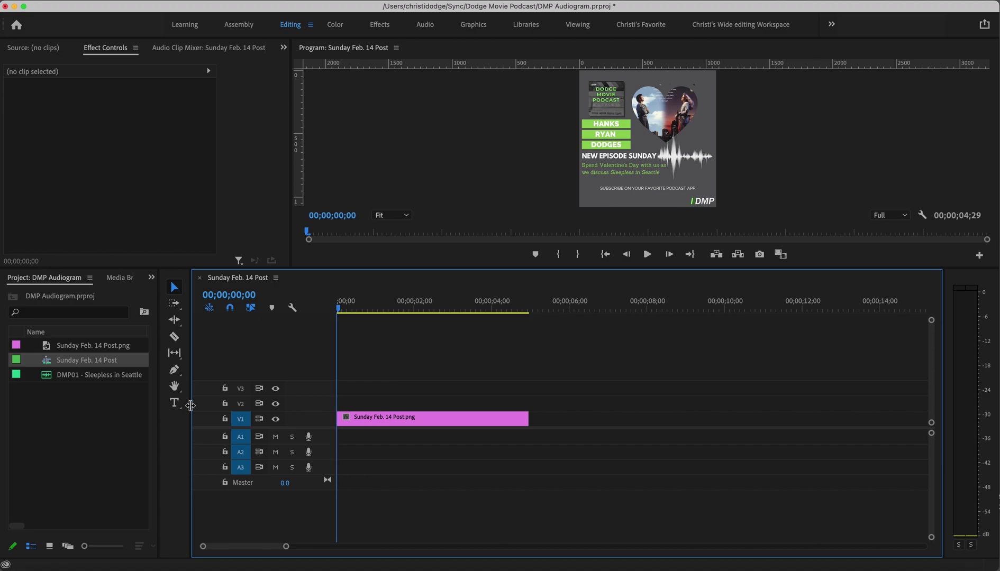
{"action": "left_click_drag", "start_coordinate": [99, 375], "coordinate": [339, 437]}
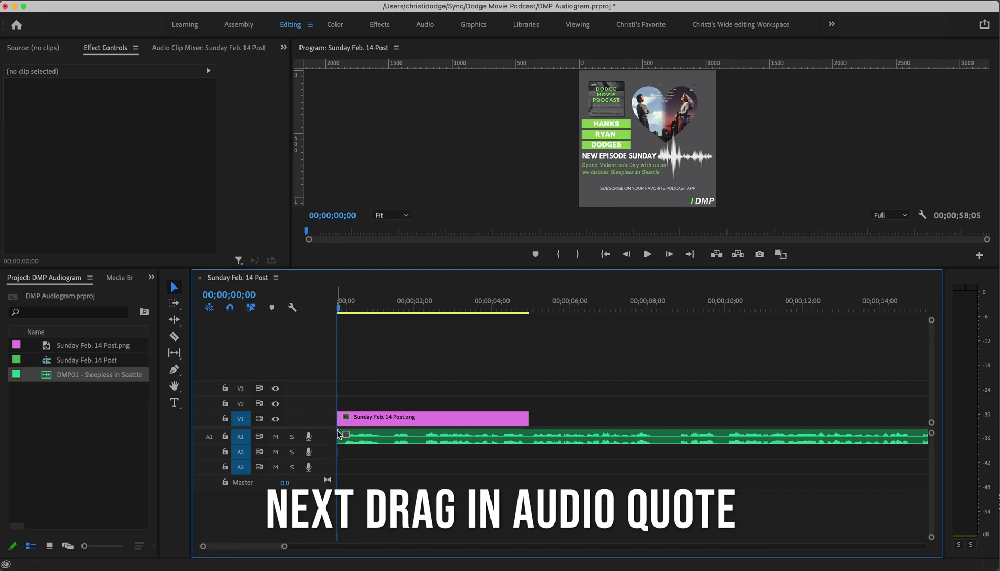
{"action": "key", "text": "minus"}
{"action": "key", "text": "minus"}
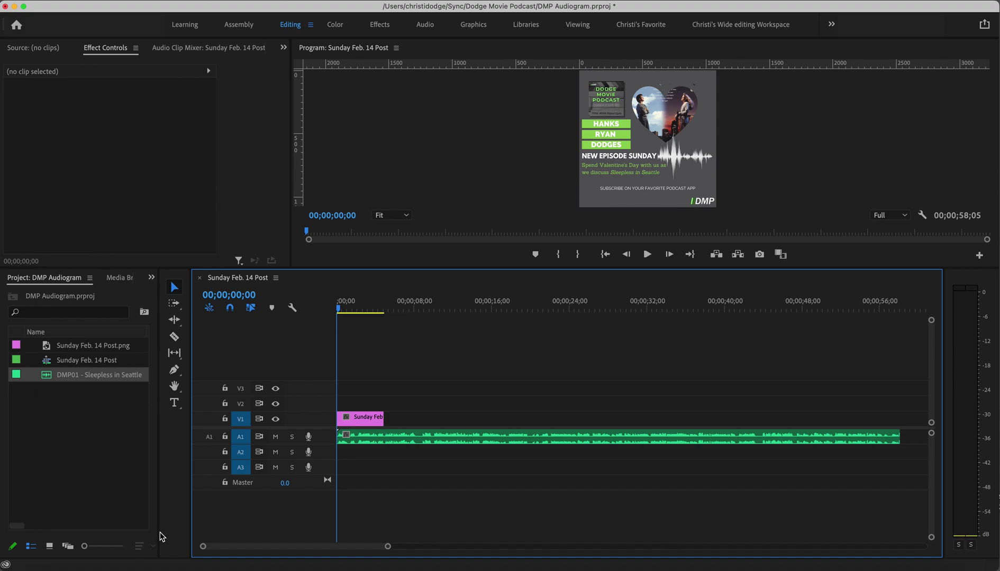
{"action": "left_click_drag", "start_coordinate": [159, 537], "coordinate": [249, 537]}
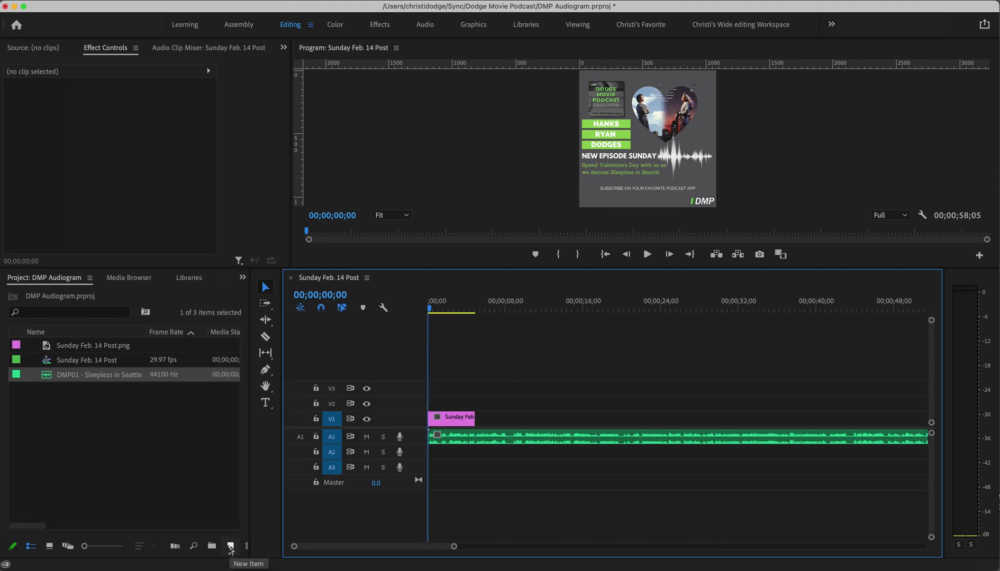
Create a 1080 × 1080 adjustment layer and place it on V2 above the graphic.
{"action": "left_click", "coordinate": [231, 546]}
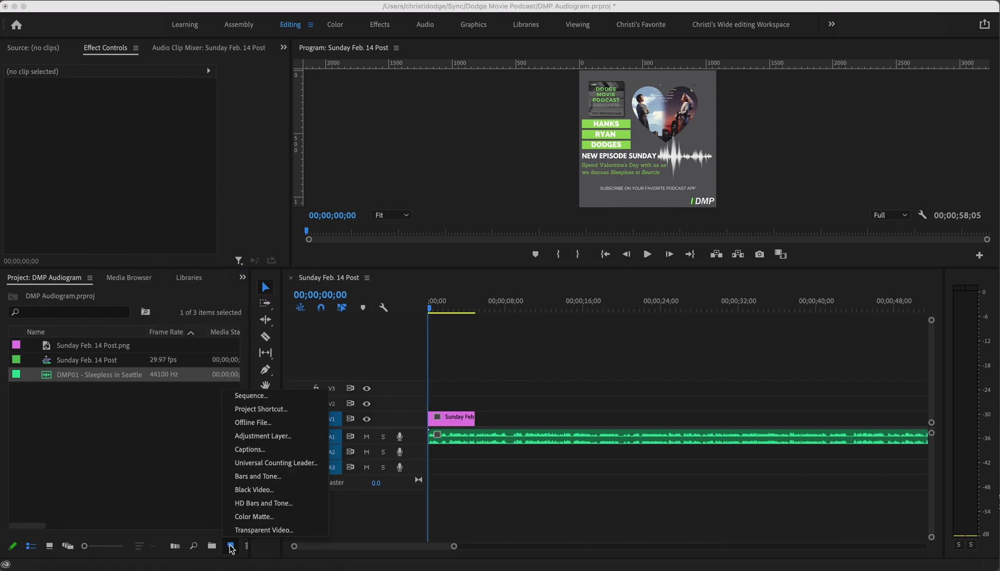
{"action": "left_click", "coordinate": [263, 436]}
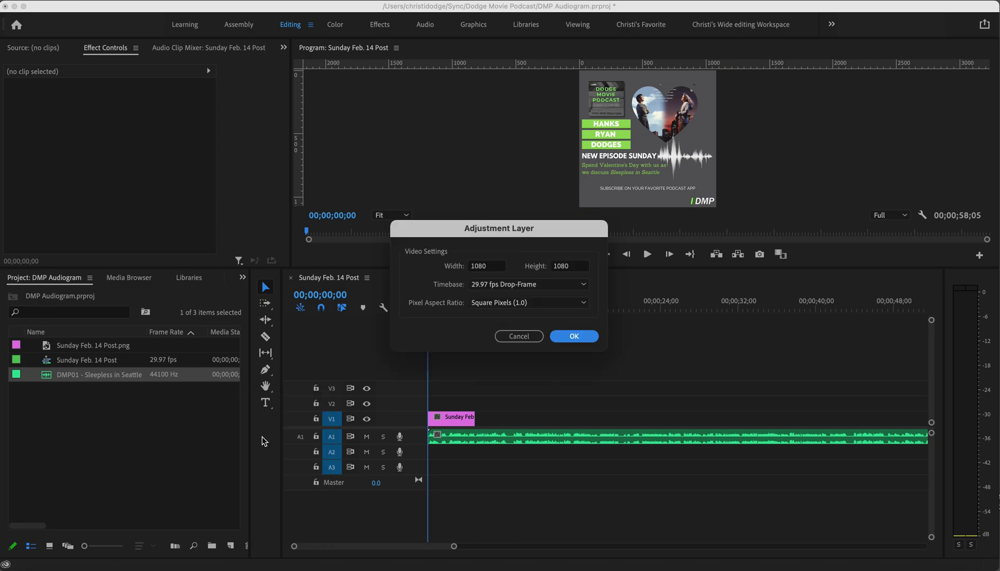
{"action": "left_click", "coordinate": [572, 338]}
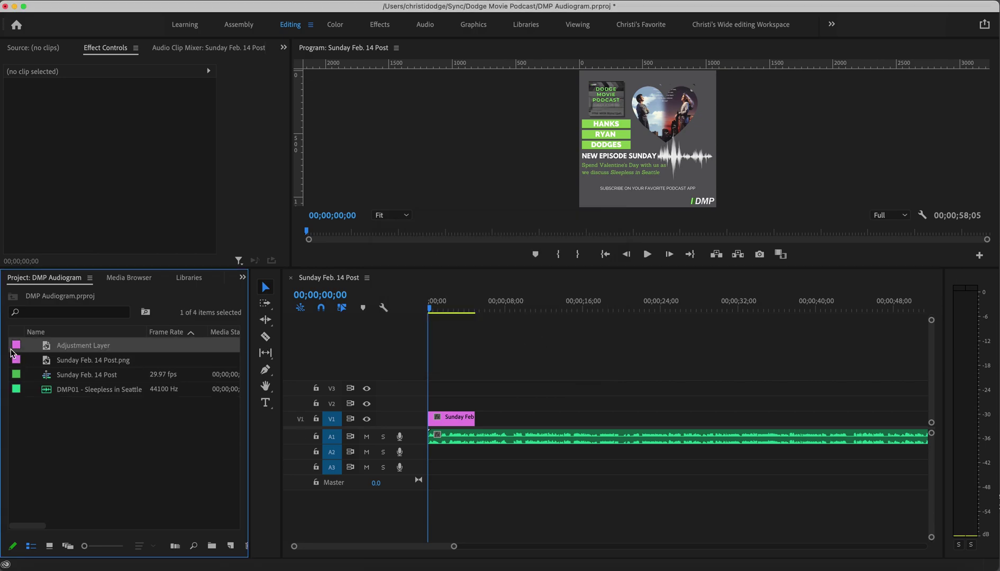
{"action": "left_click_drag", "start_coordinate": [16, 349], "coordinate": [420, 411]}
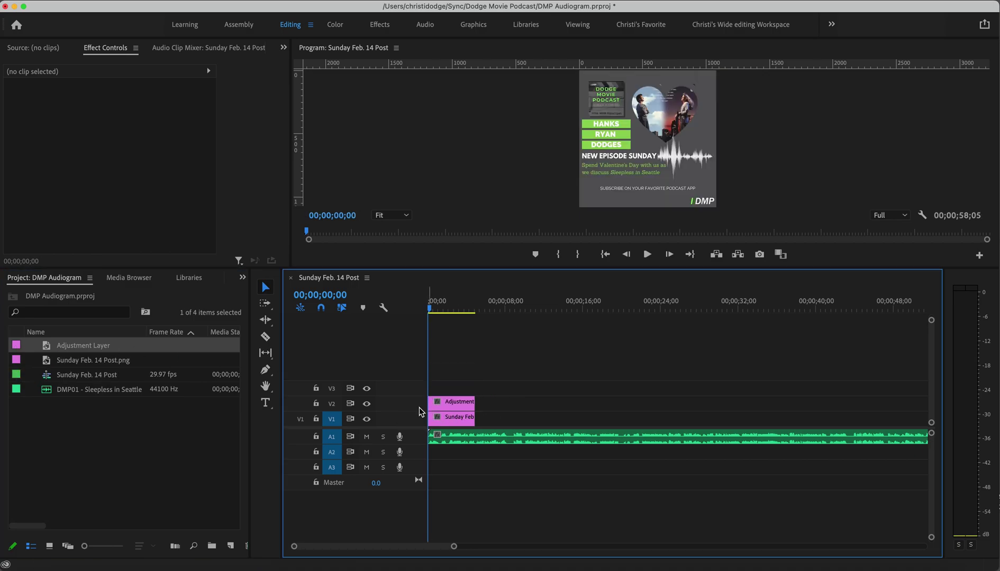
Extend the graphic and adjustment layer clips to the full length of the audio.
{"action": "key", "text": "minus"}
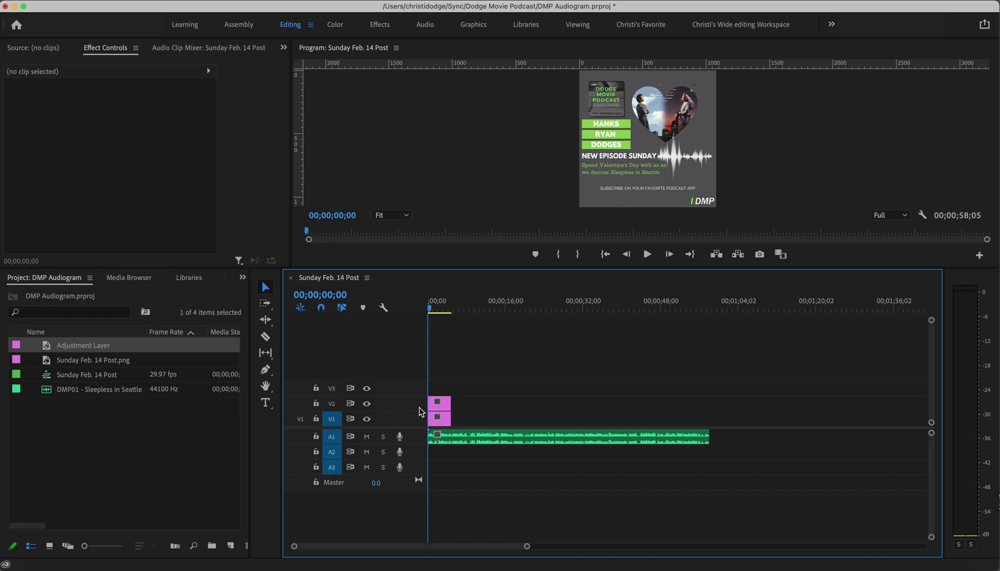
{"action": "left_click_drag", "start_coordinate": [447, 389], "coordinate": [451, 420]}
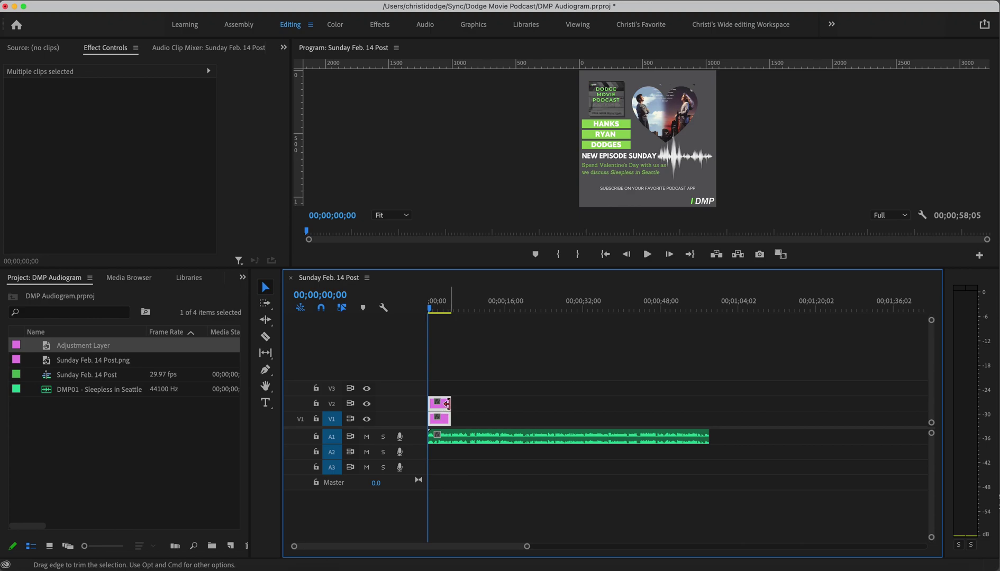
{"action": "left_click_drag", "start_coordinate": [447, 403], "coordinate": [704, 413]}
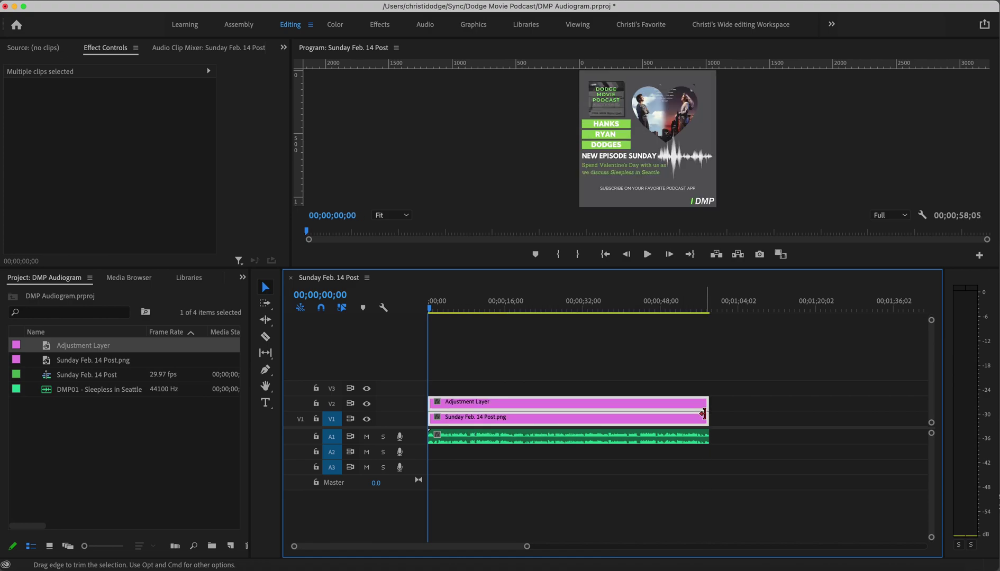
Replace the adjustment layer clip with an After Effects composition.
{"action": "left_click", "coordinate": [679, 374]}
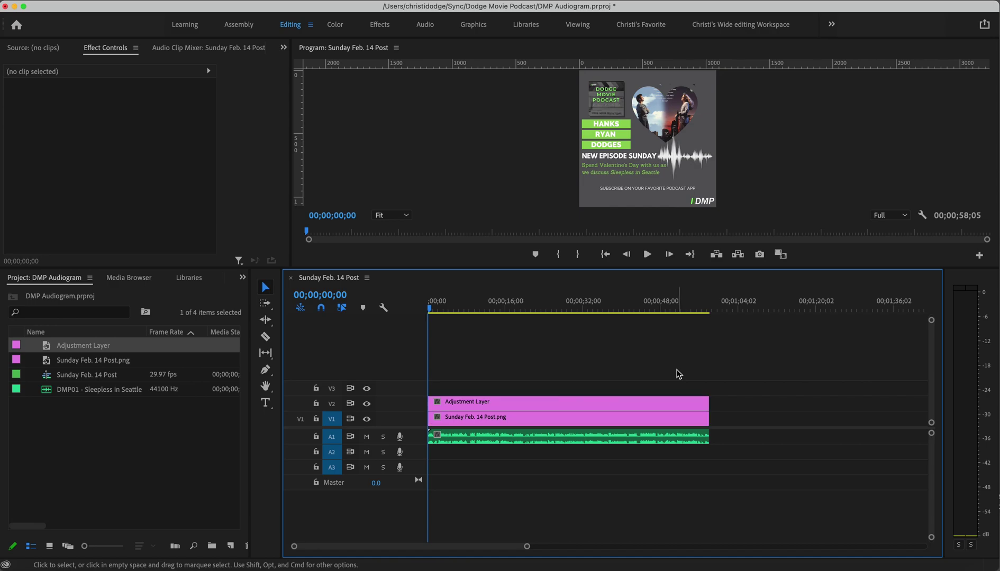
{"action": "right_click", "coordinate": [661, 404]}
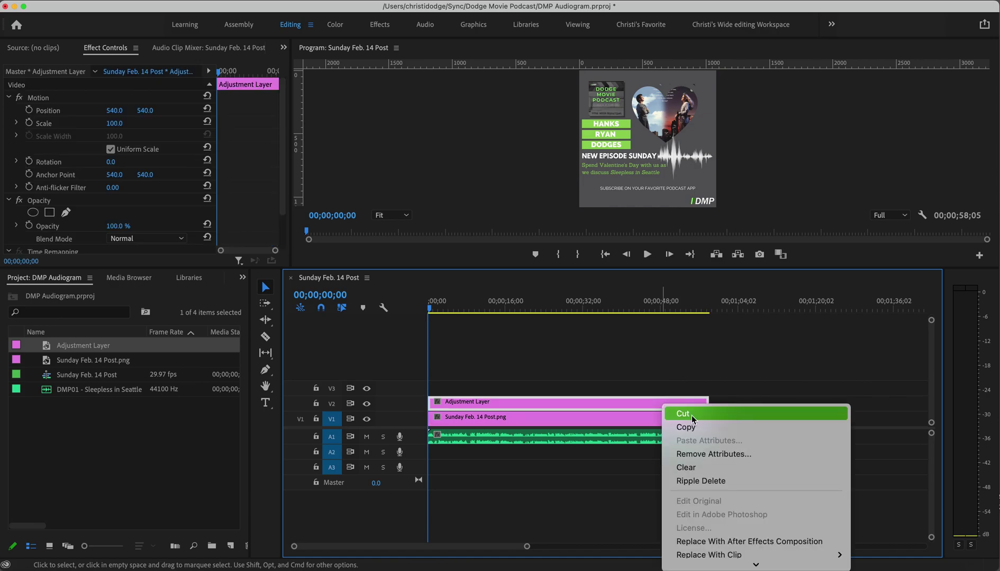
{"action": "left_click", "coordinate": [731, 543]}
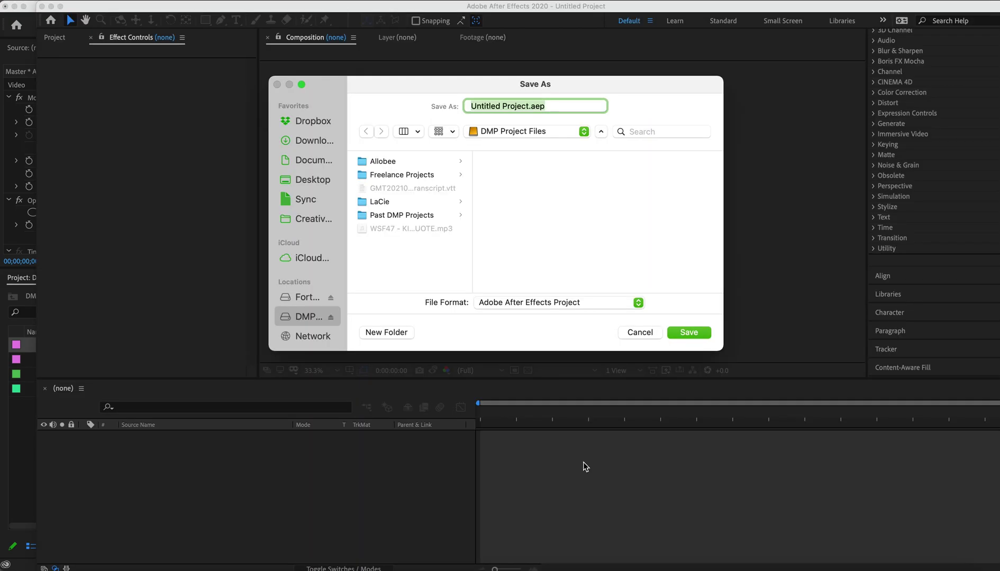
Save the new After Effects project as DMP01.
{"action": "type", "text": "DMP01"}
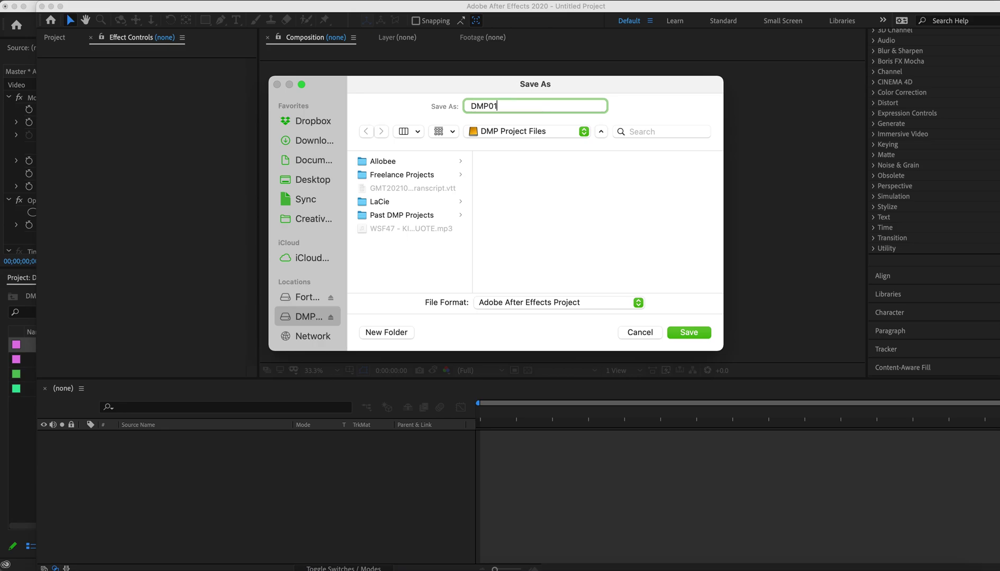
{"action": "key", "text": "Return"}
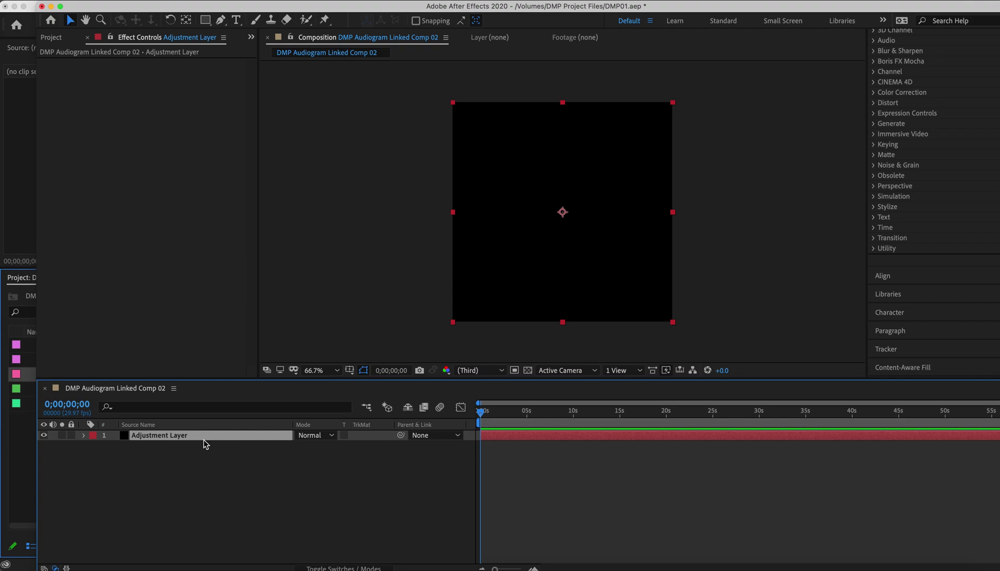
Add a 1080 × 1080 Dark Gray Solid 1 and delete the Adjustment Layer from the comp.
{"action": "left_click", "coordinate": [248, 477]}
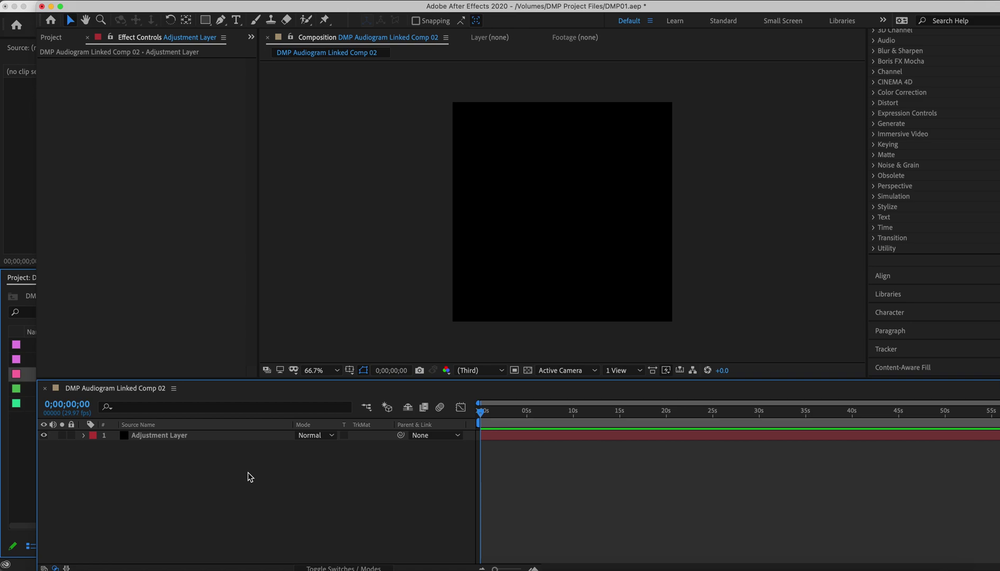
{"action": "key", "text": "super+y"}
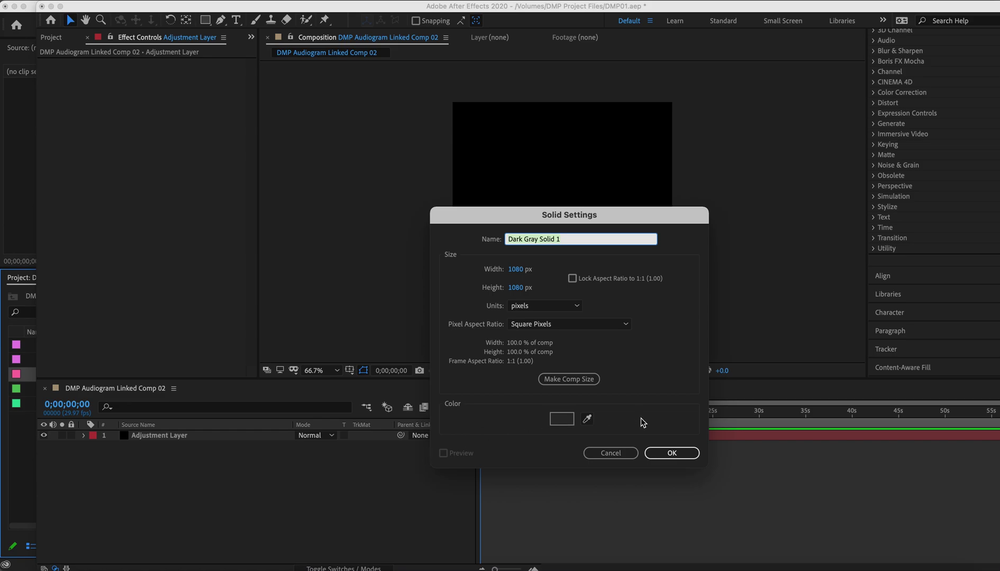
{"action": "left_click", "coordinate": [661, 453]}
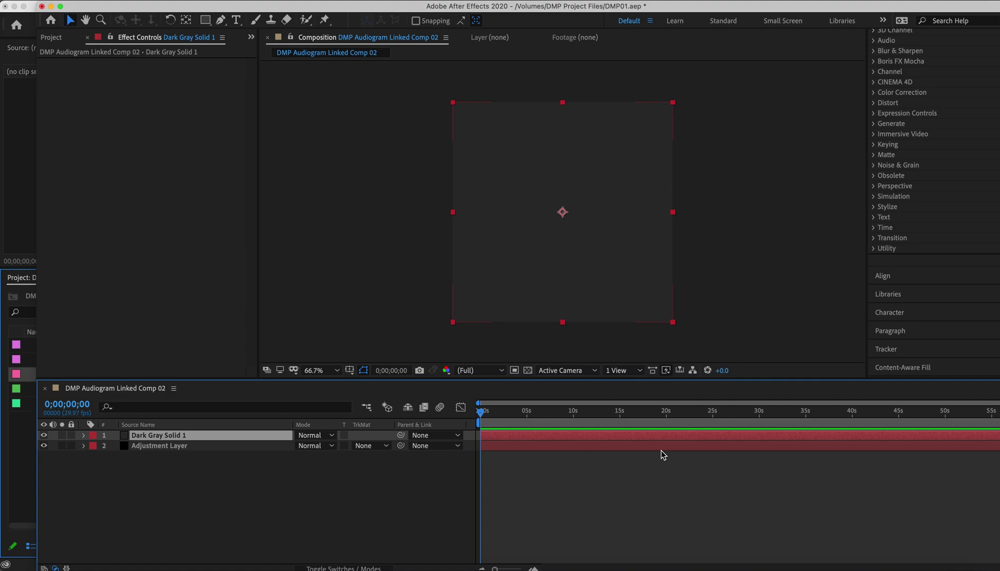
{"action": "left_click", "coordinate": [178, 449]}
{"action": "key", "text": "Delete"}
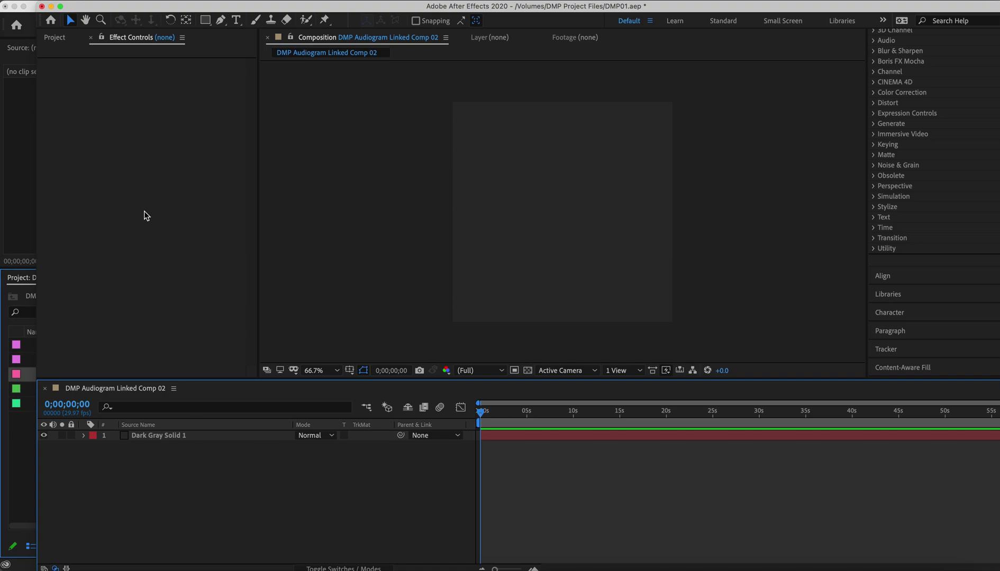
{"action": "left_click", "coordinate": [126, 188]}
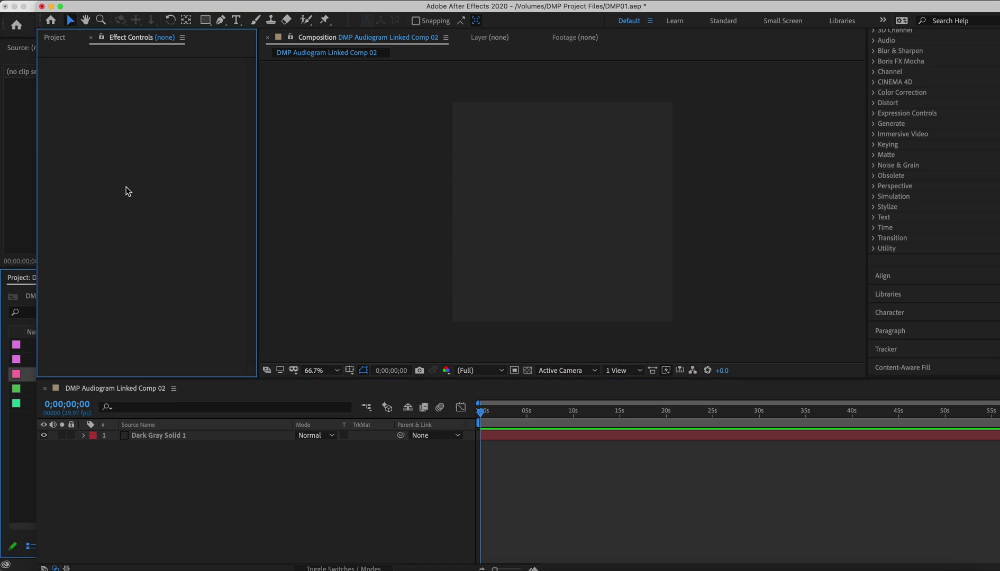
Import DMP01 - Sleepless in Seattle_QUOTE1.mp3 from the Desktop's DMPodcast Audiogram Assets folder.
{"action": "key", "text": "super+i"}
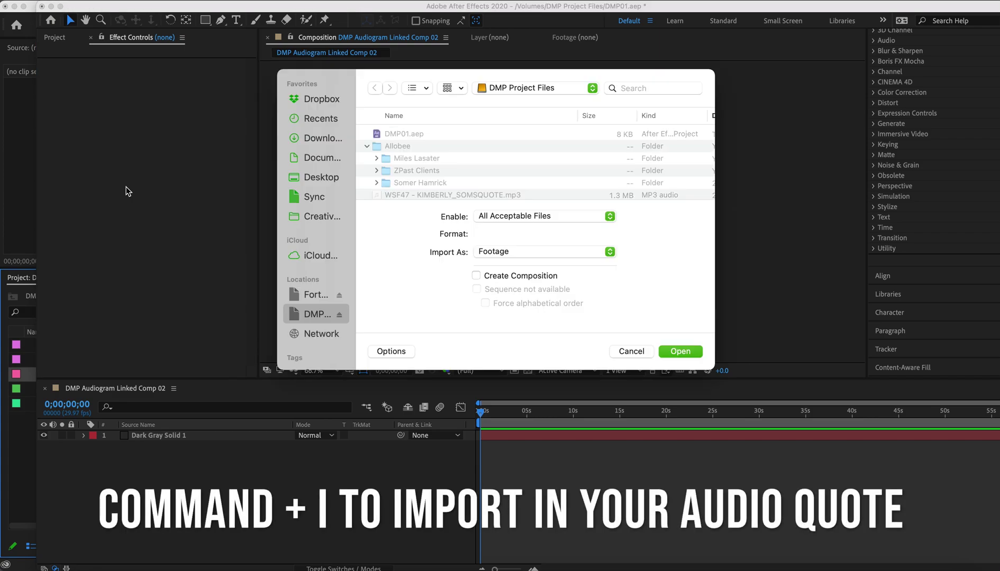
{"action": "left_click", "coordinate": [321, 178]}
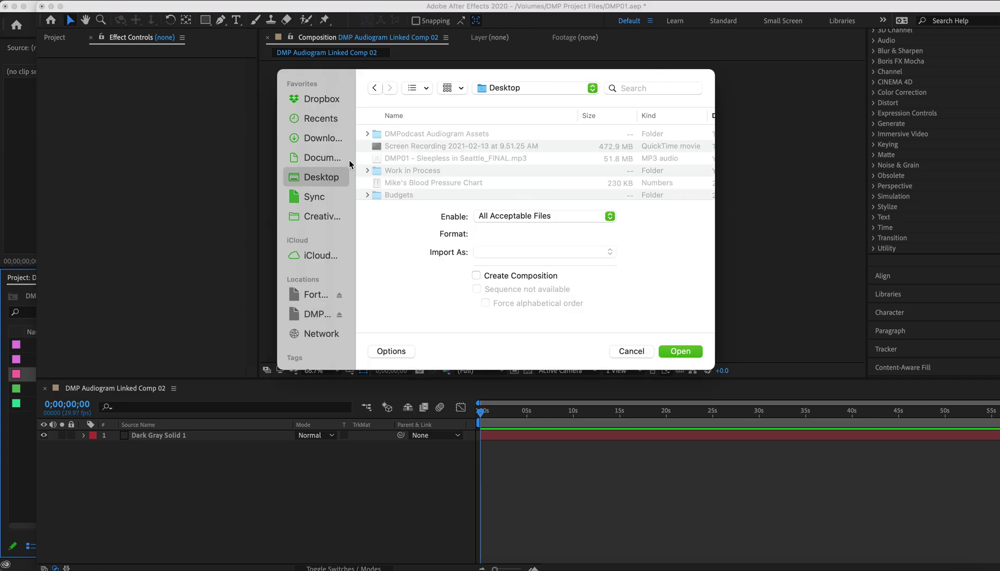
{"action": "double_click", "coordinate": [376, 135]}
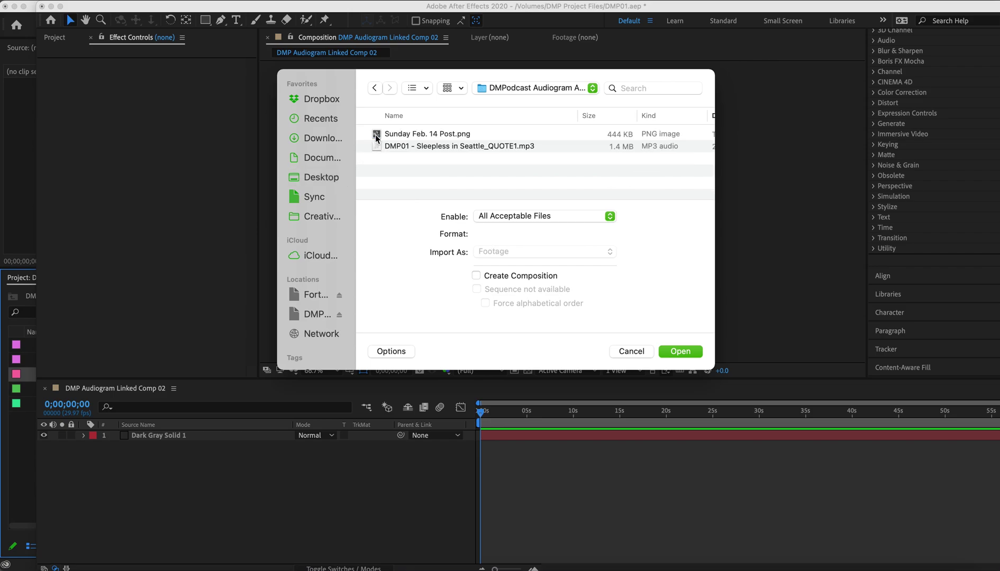
{"action": "double_click", "coordinate": [405, 145]}
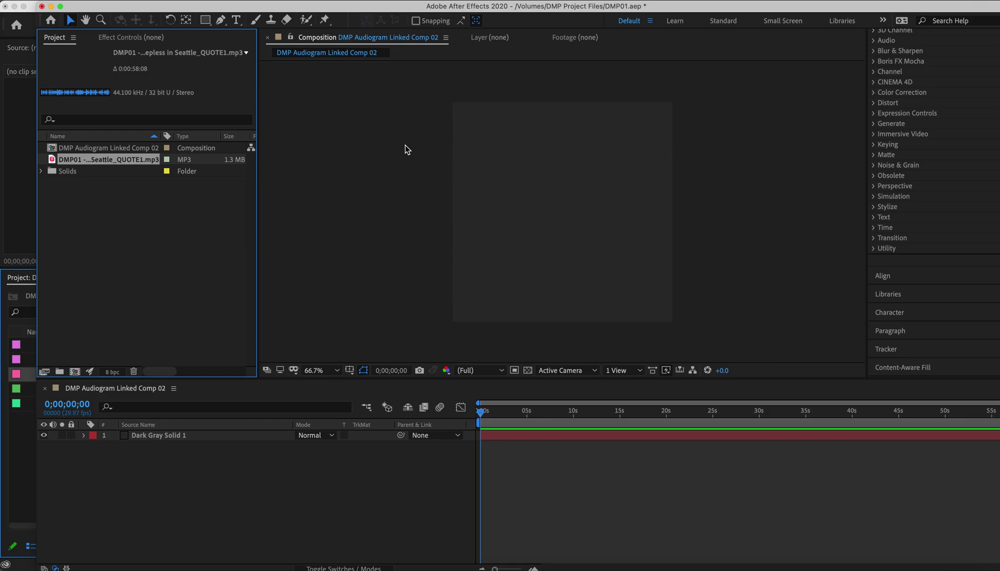
Select the Dark Gray Solid 1 layer to receive an effect.
{"action": "left_click", "coordinate": [224, 482]}
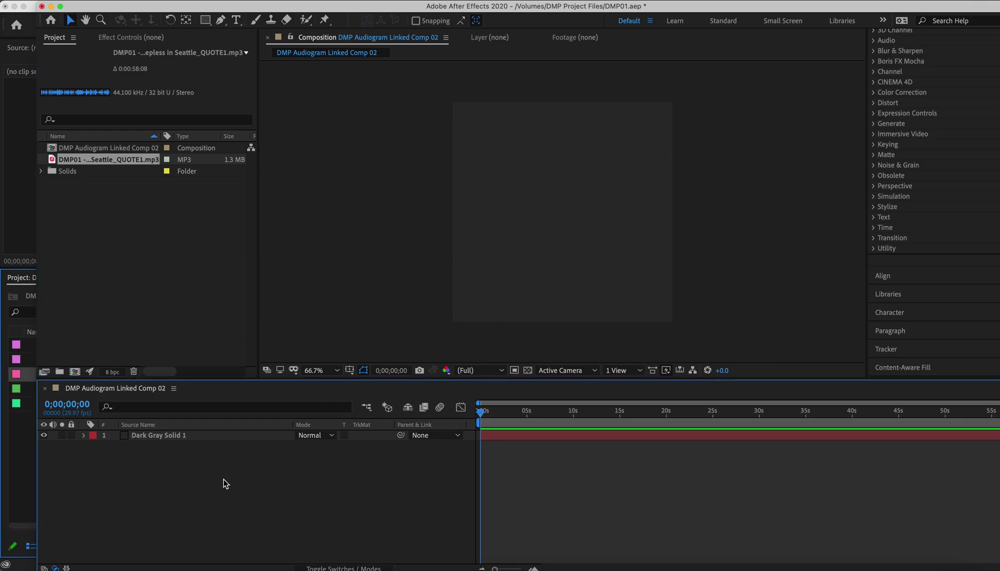
{"action": "left_click", "coordinate": [217, 438]}
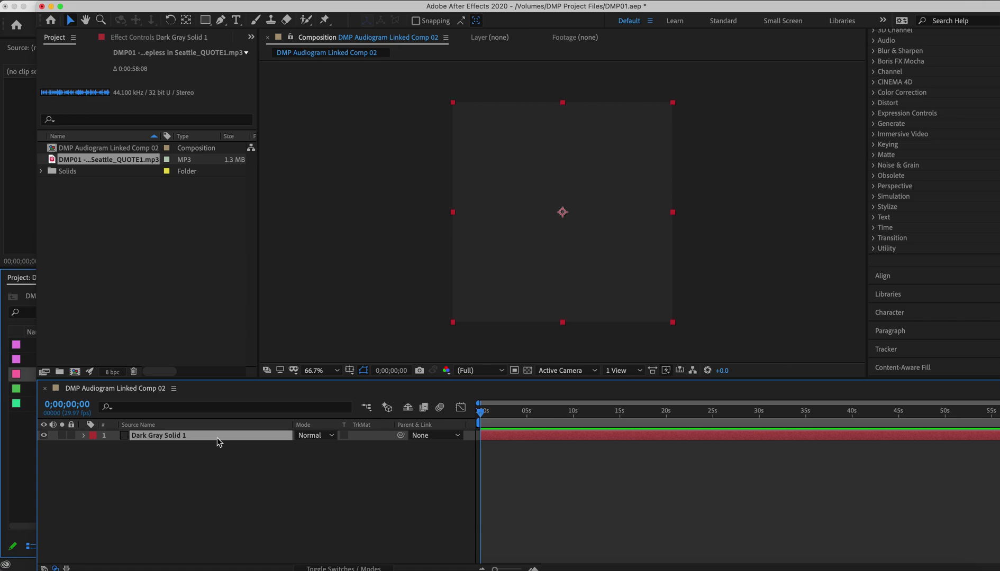
{"action": "left_click", "coordinate": [238, 1]}
Apply Audio Spectrum to the solid and stretch its line from 51,543 to 1011,540.
{"action": "left_click", "coordinate": [242, 24]}
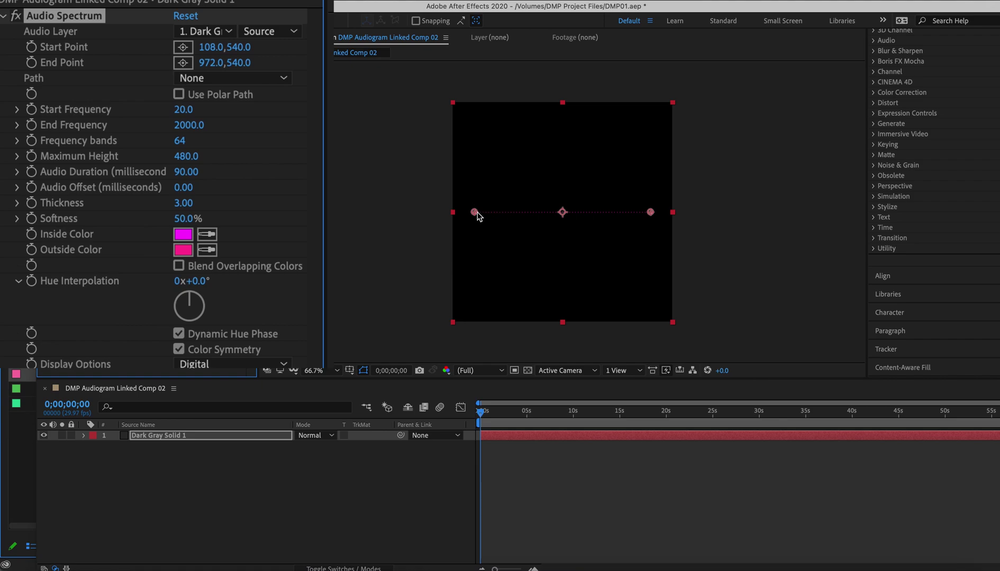
{"action": "left_click_drag", "start_coordinate": [475, 212], "coordinate": [464, 213]}
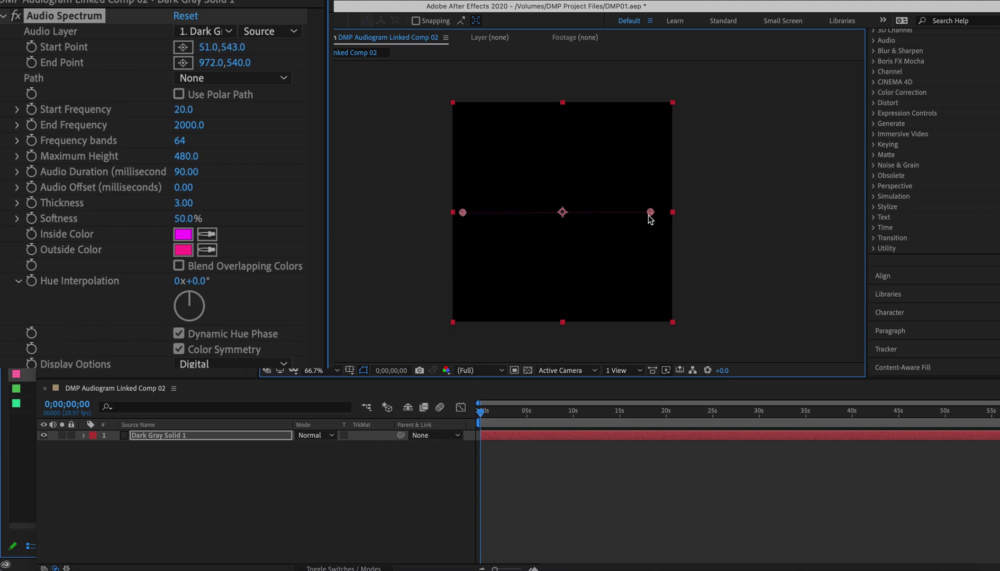
{"action": "left_click_drag", "start_coordinate": [650, 213], "coordinate": [659, 213]}
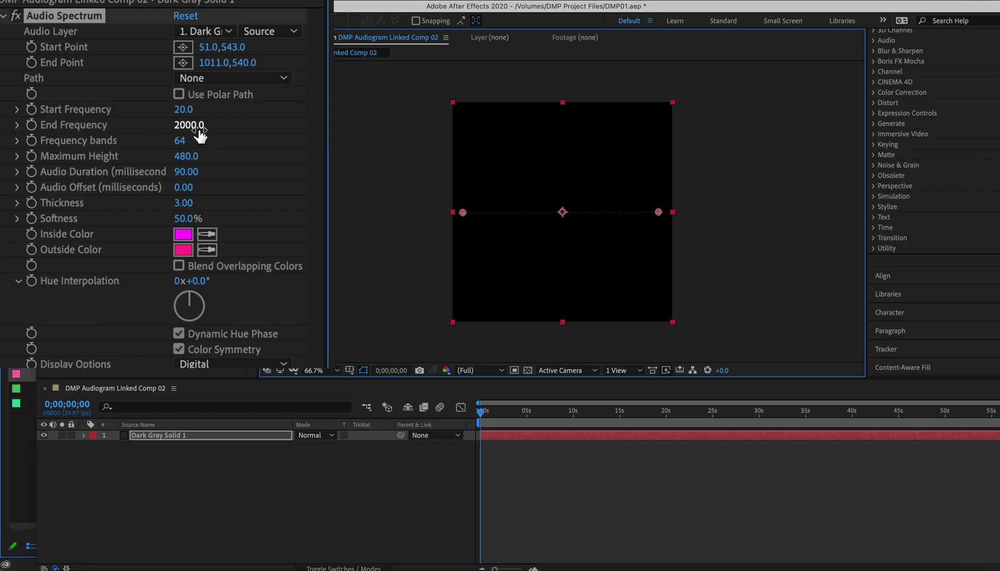
Set the spectrum's Start Frequency to 1000, End Frequency to 5000 and Frequency bands to 50.
{"action": "left_click", "coordinate": [184, 111]}
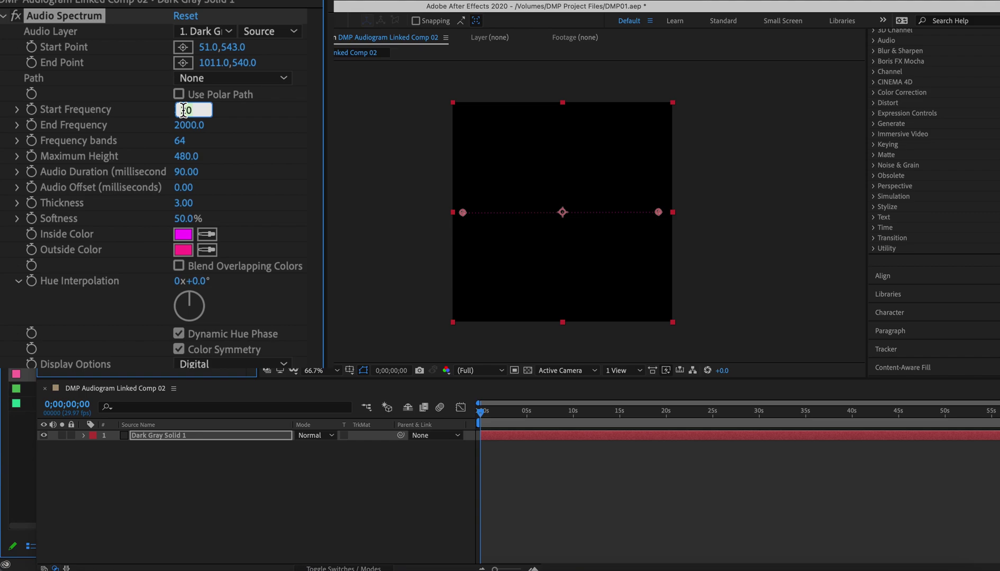
{"action": "type", "text": "000"}
{"action": "key", "text": "Tab"}
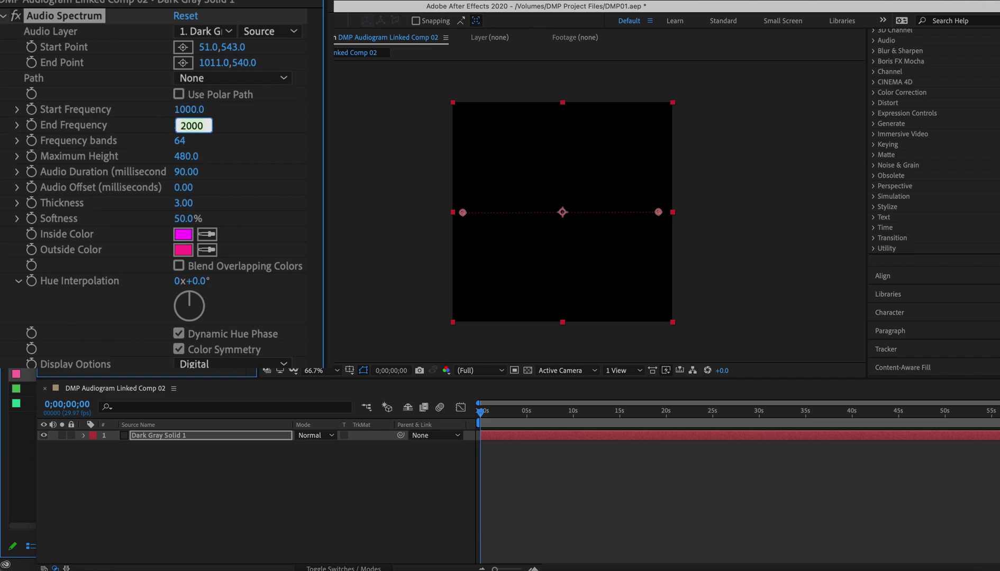
{"action": "type", "text": "5000"}
{"action": "key", "text": "Return"}
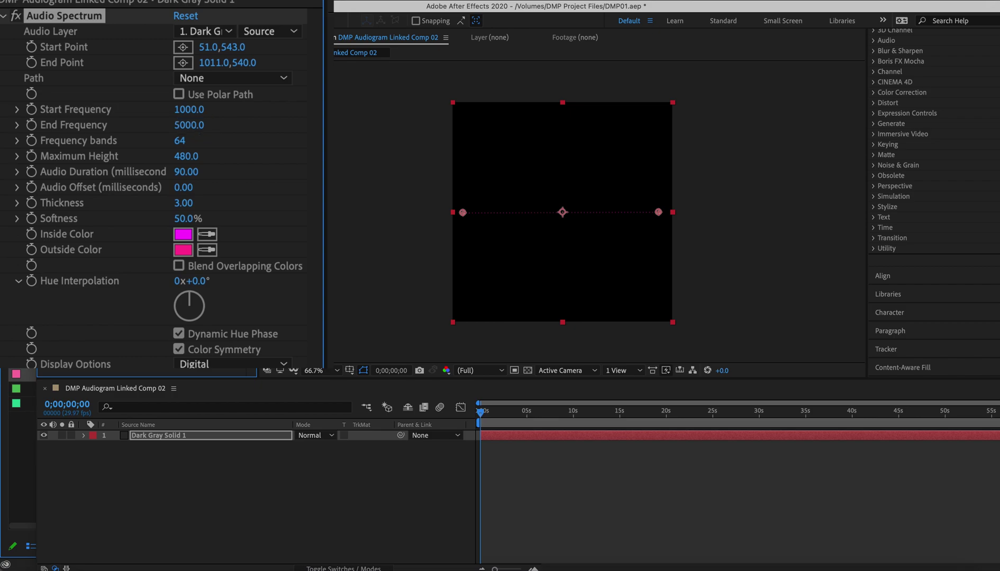
{"action": "left_click", "coordinate": [181, 143]}
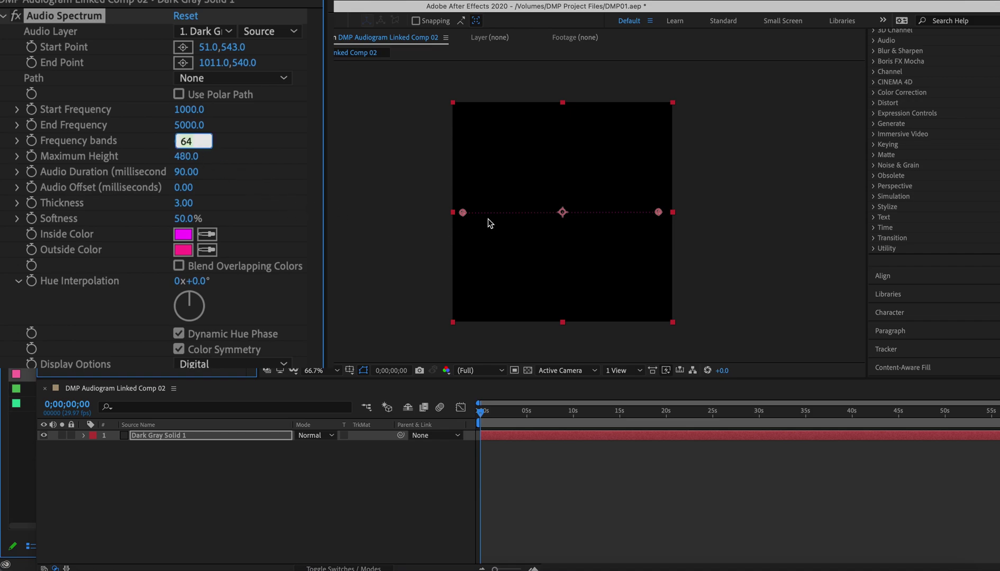
{"action": "type", "text": "50"}
{"action": "key", "text": "Tab"}
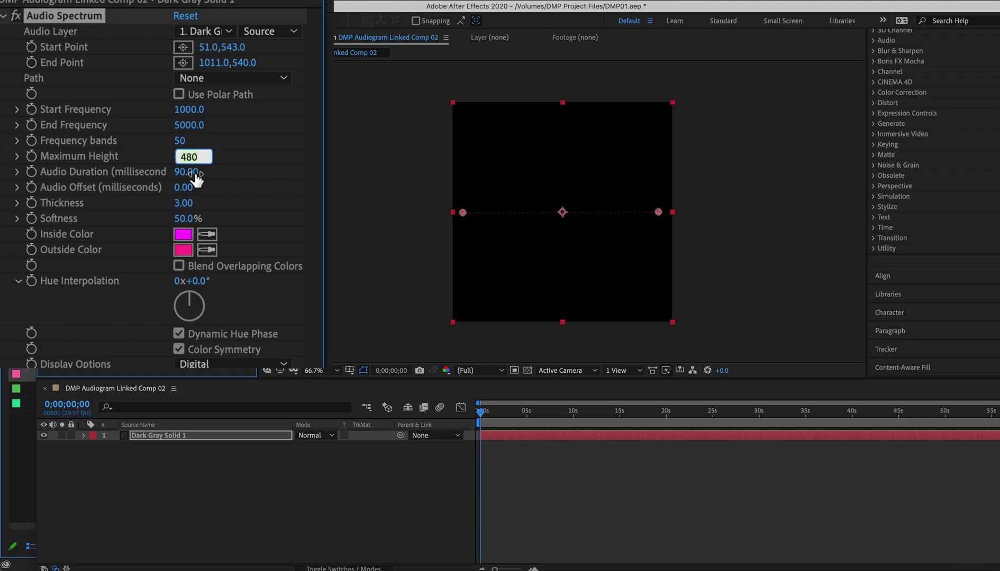
{"action": "type", "text": "5000"}
Set Maximum Height 5000, Audio Duration 60 ms, Thickness 5 and Softness 0%.
{"action": "key", "text": "Tab"}
{"action": "type", "text": "60"}
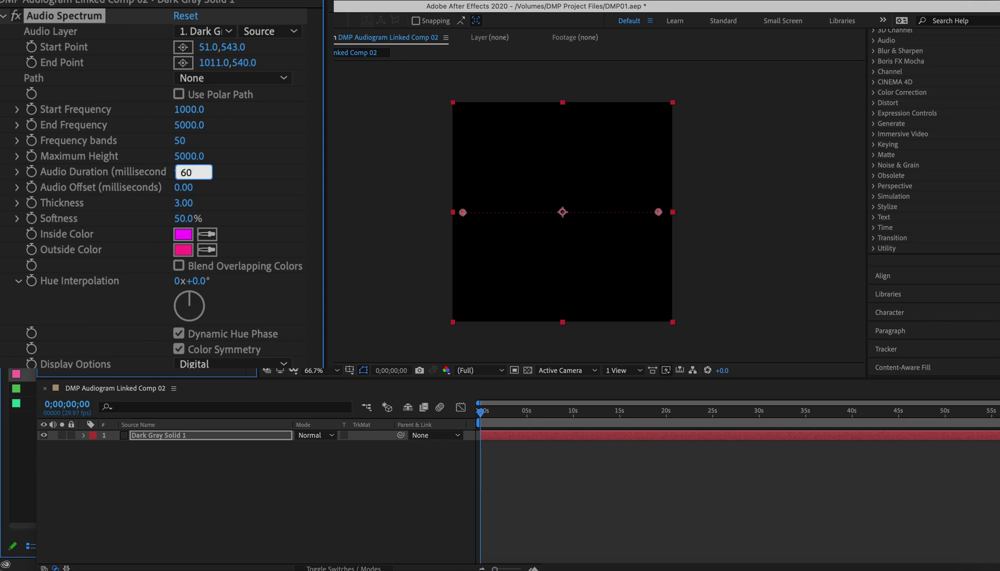
{"action": "key", "text": "Tab"}
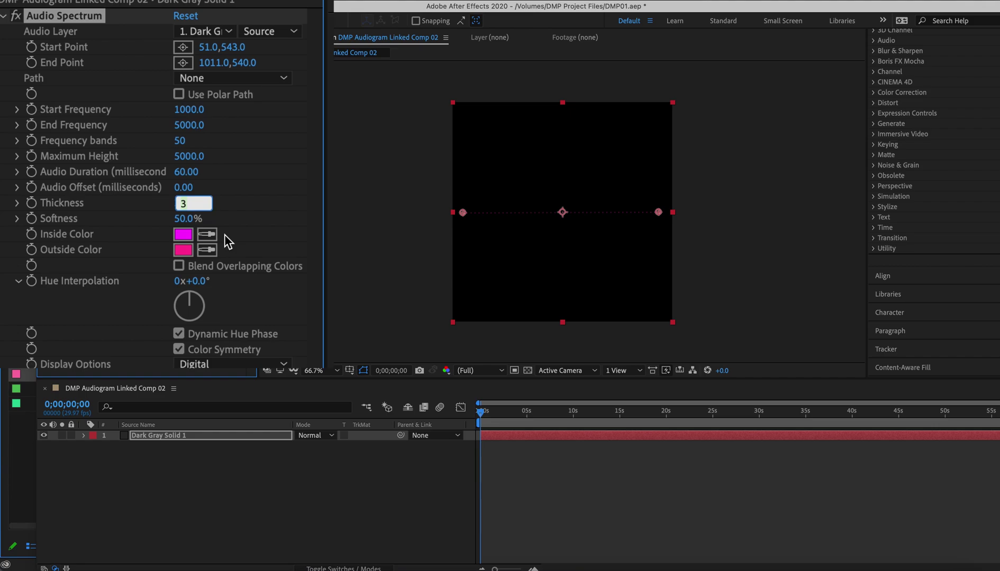
{"action": "type", "text": "5"}
{"action": "key", "text": "Tab"}
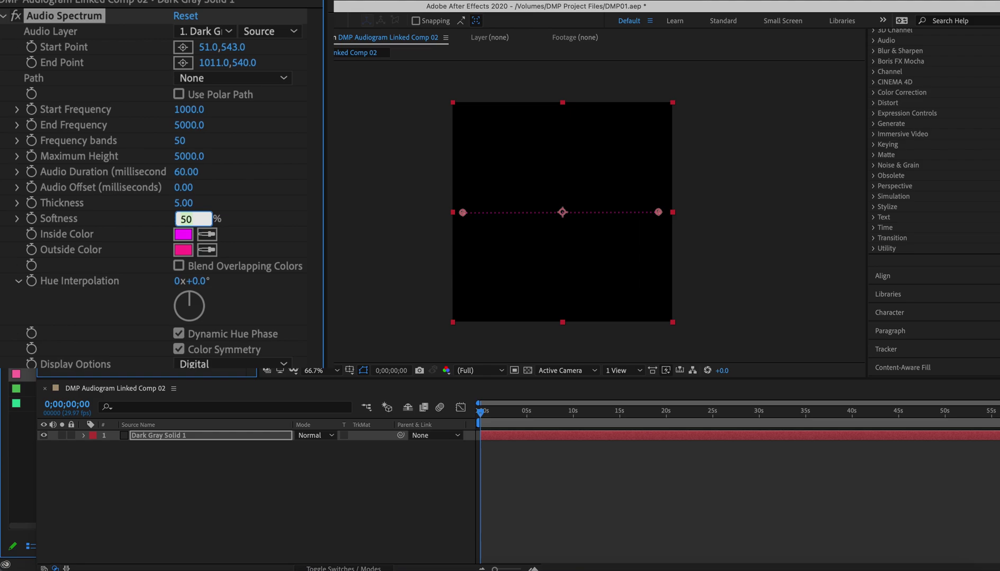
{"action": "type", "text": "0"}
{"action": "key", "text": "Tab"}
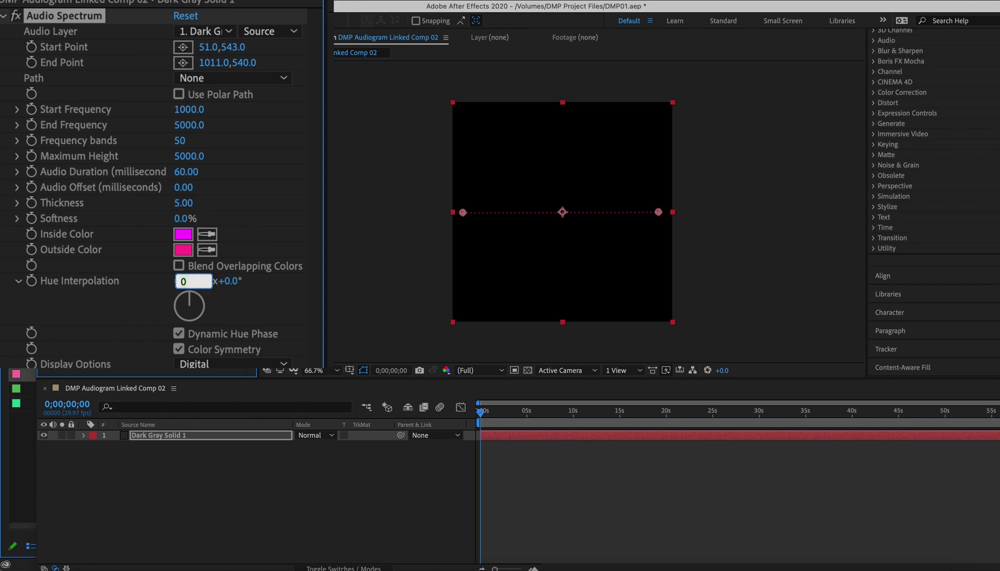
{"action": "left_click", "coordinate": [183, 238]}
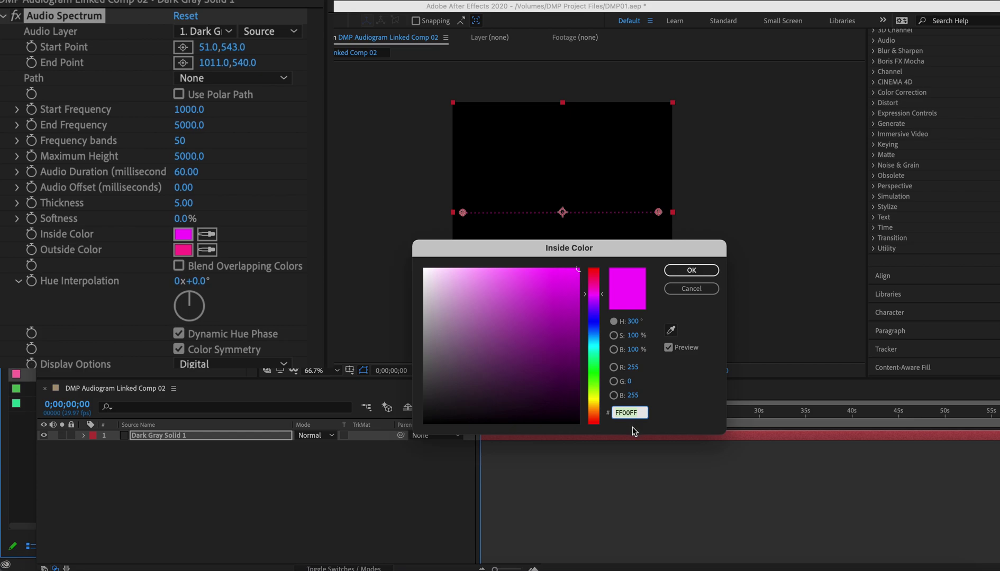
Set the spectrum's Inside Color to green 9ECE66.
{"action": "type", "text": "9"}
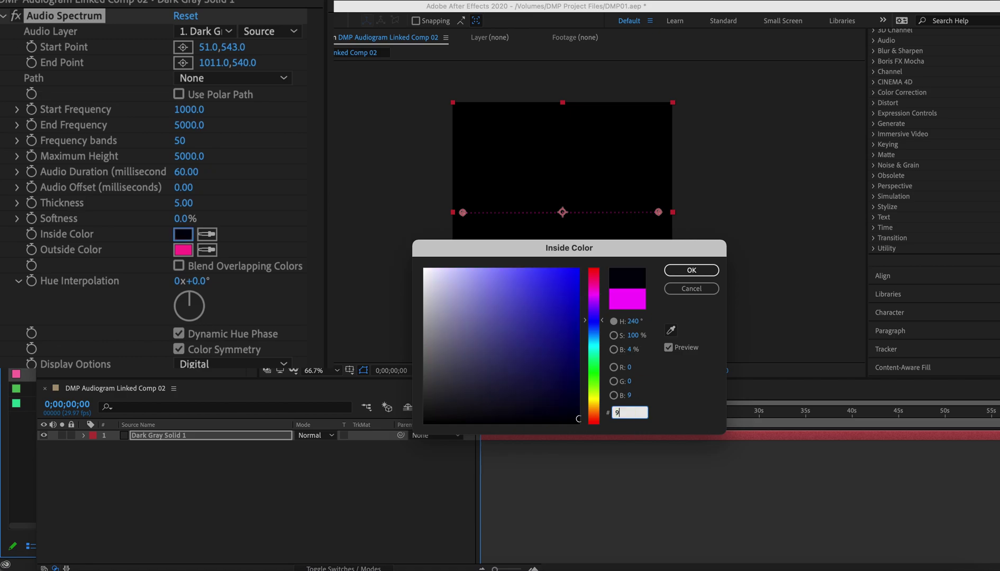
{"action": "type", "text": "ECE"}
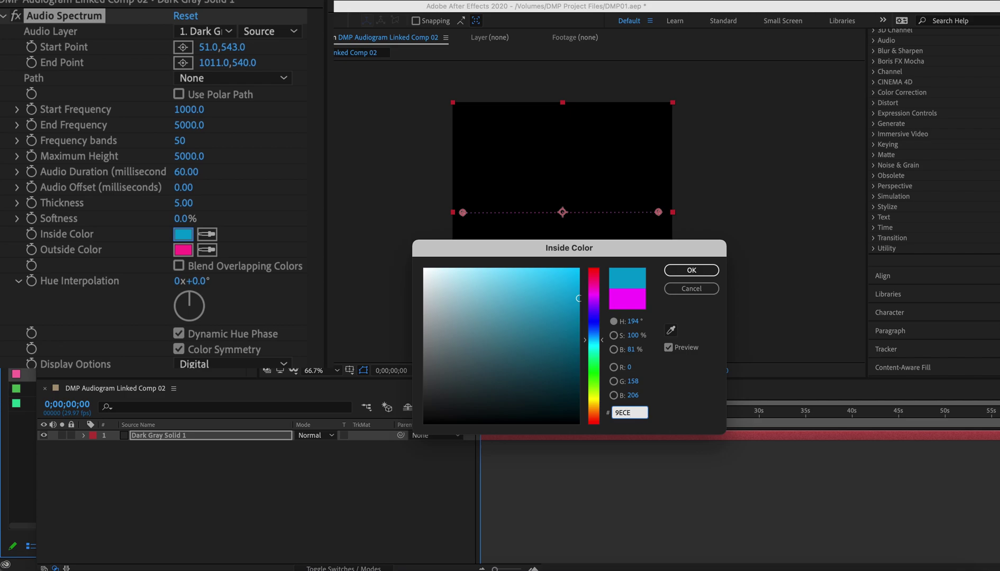
{"action": "type", "text": "66"}
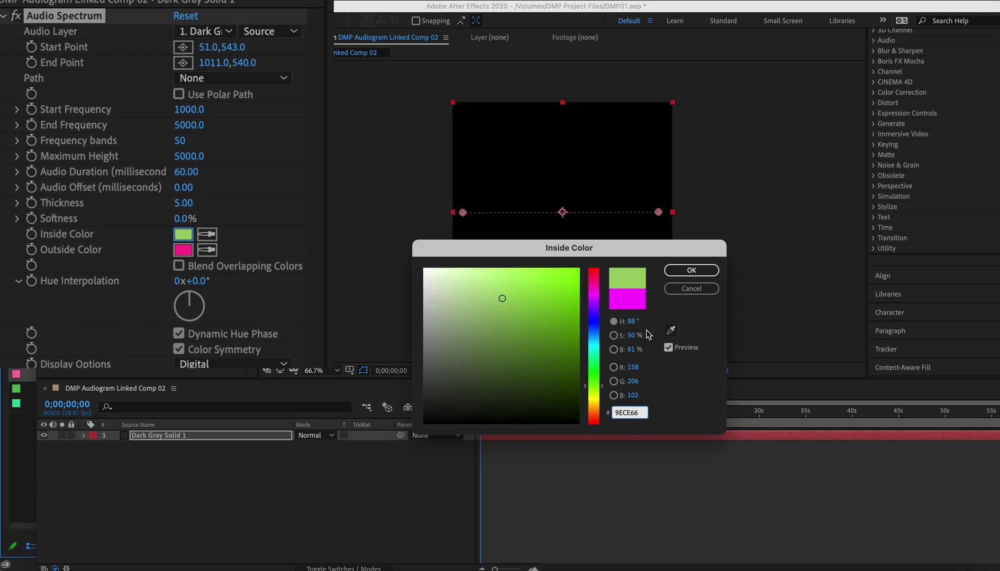
{"action": "left_click", "coordinate": [629, 279]}
{"action": "left_click", "coordinate": [709, 270]}
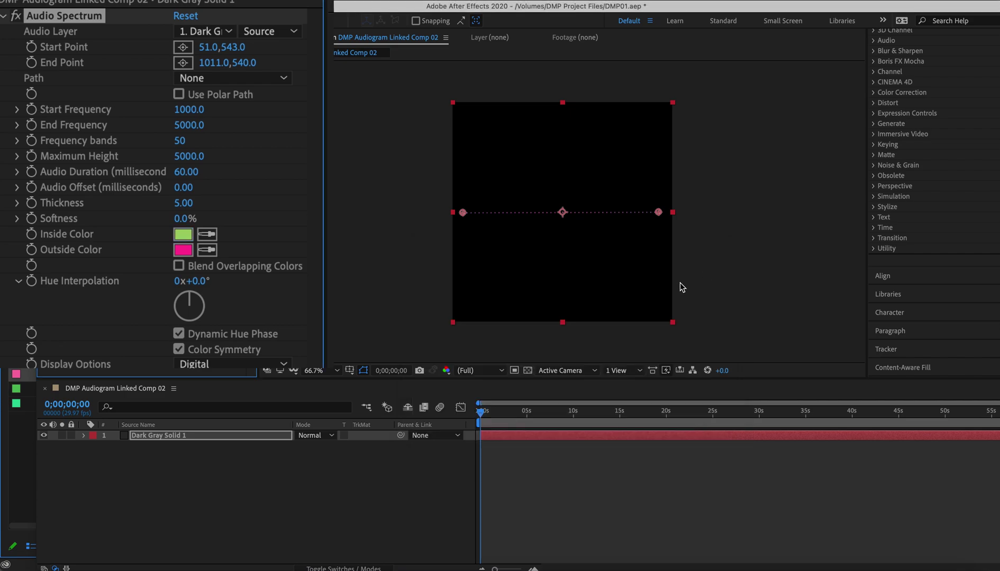
Enter 3296FF as the Outside Color and bring up the project's imported files.
{"action": "left_click", "coordinate": [184, 250]}
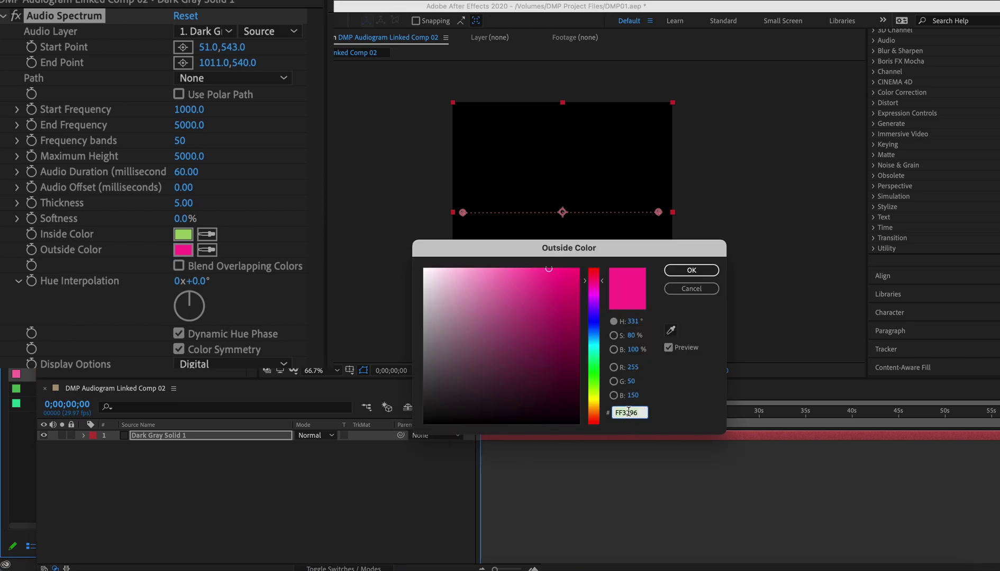
{"action": "type", "text": "3296FF"}
{"action": "key", "text": "Return"}
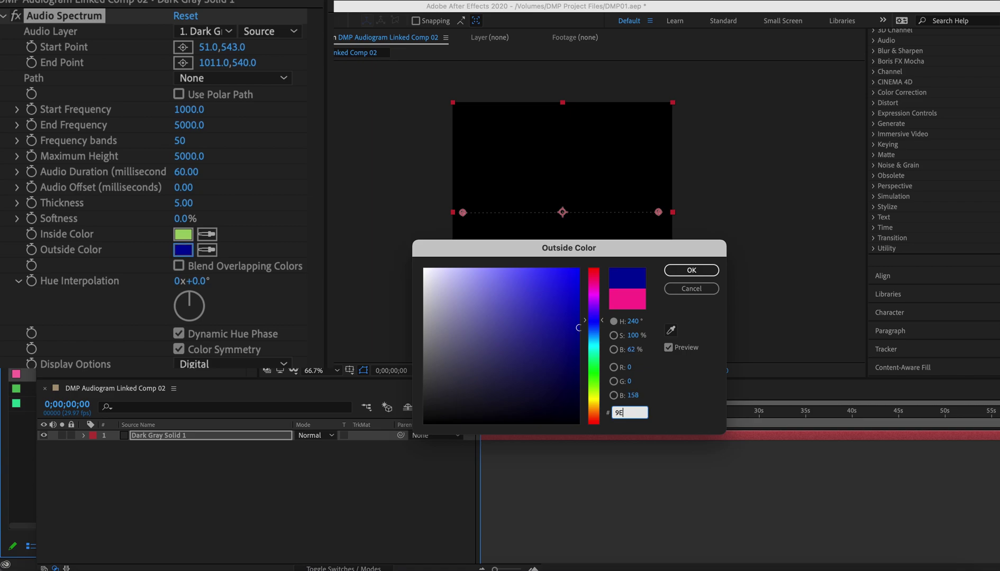
{"action": "key", "text": "Return"}
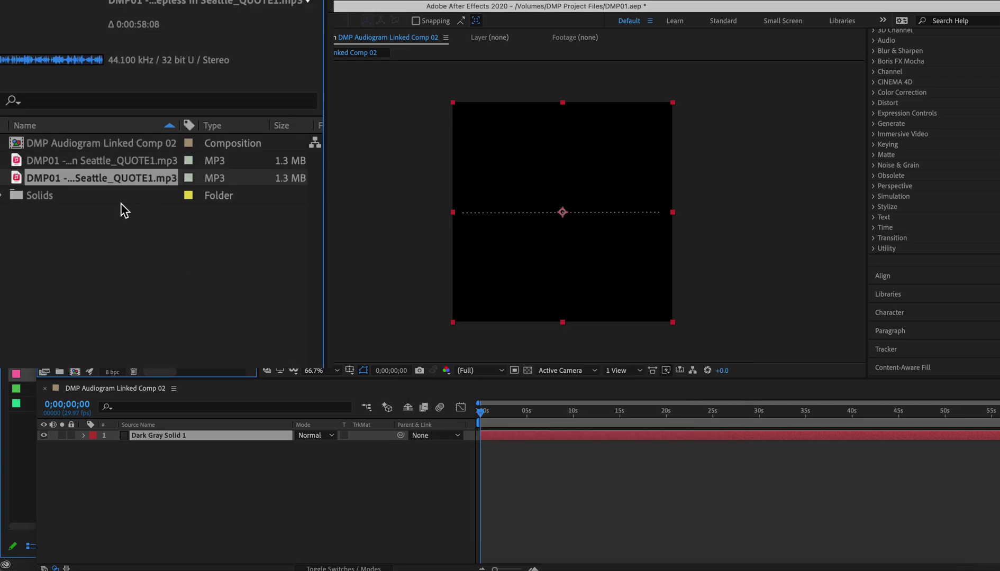
Add the DMP01 MP3 as layer 2, set it as the Audio Spectrum's Audio Layer, and preview.
{"action": "left_click_drag", "start_coordinate": [110, 177], "coordinate": [135, 457]}
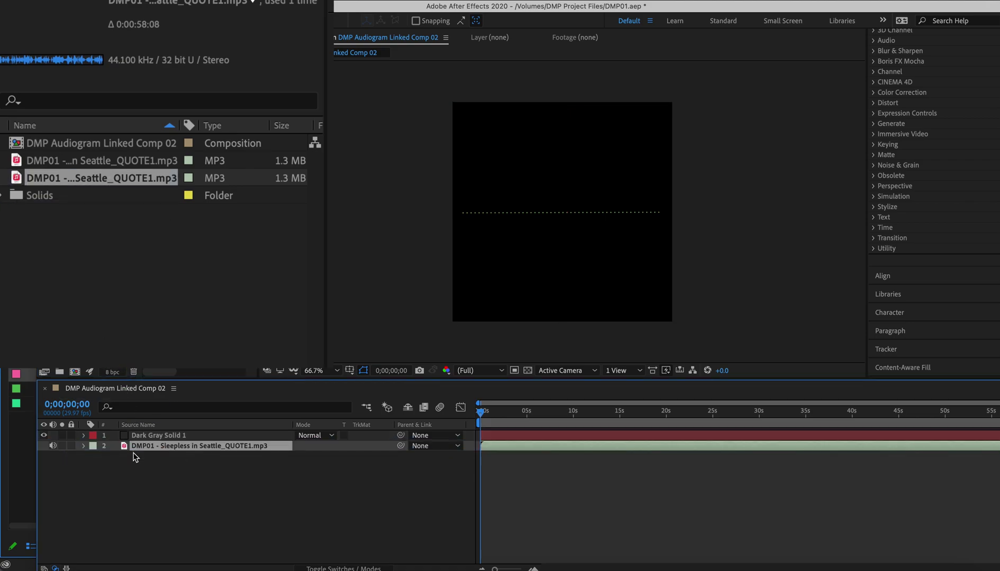
{"action": "left_click", "coordinate": [175, 437]}
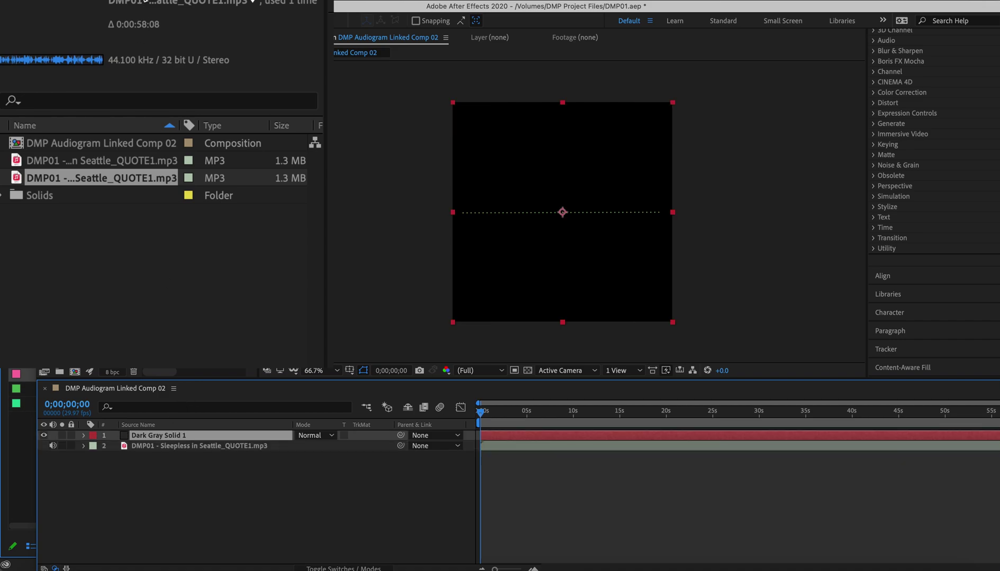
{"action": "key", "text": "F3"}
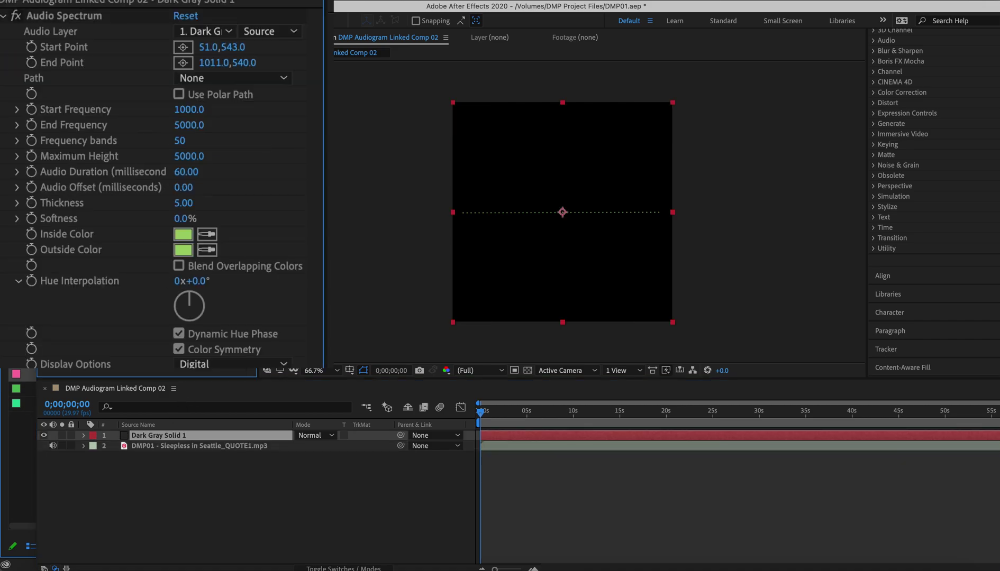
{"action": "left_click", "coordinate": [229, 33]}
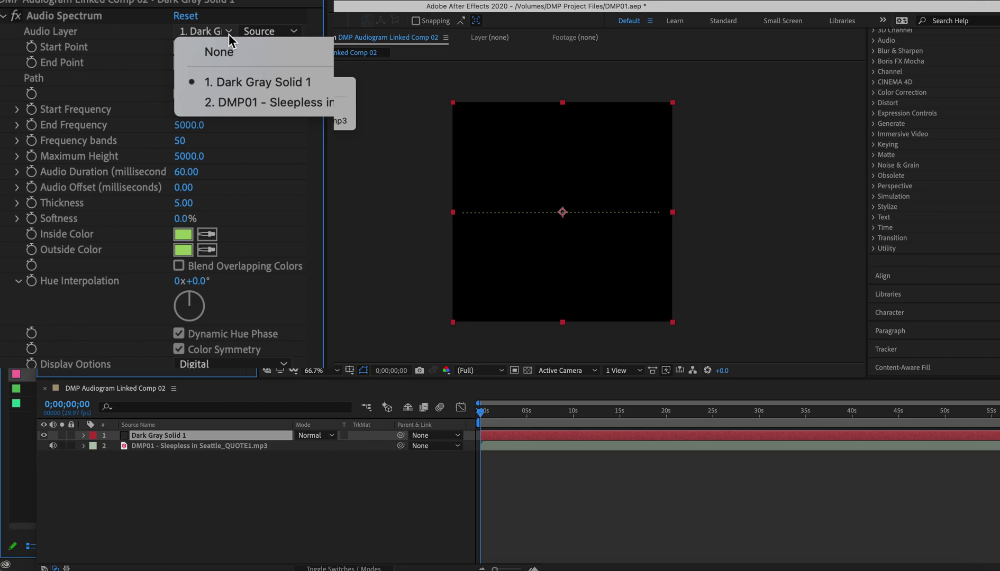
{"action": "left_click", "coordinate": [246, 103]}
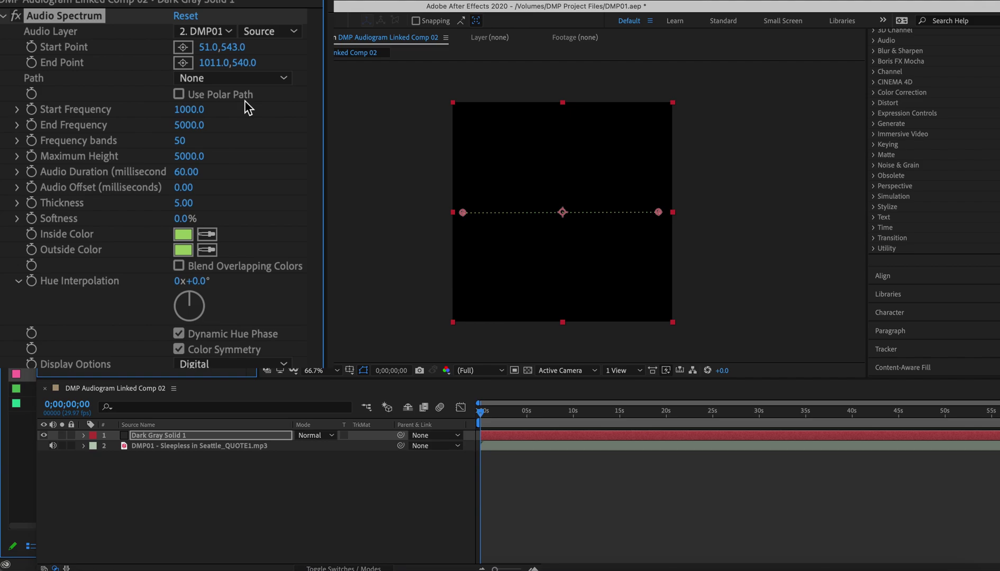
{"action": "key", "text": "space"}
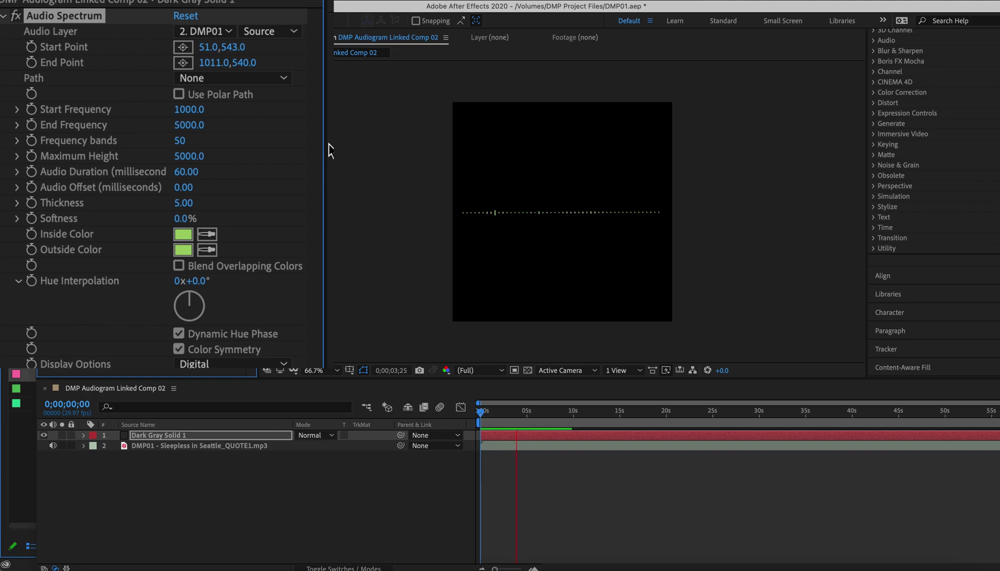
Set Frequency Bands to 100 and preview the denser spectrum with the podcast audio.
{"action": "key", "text": "space"}
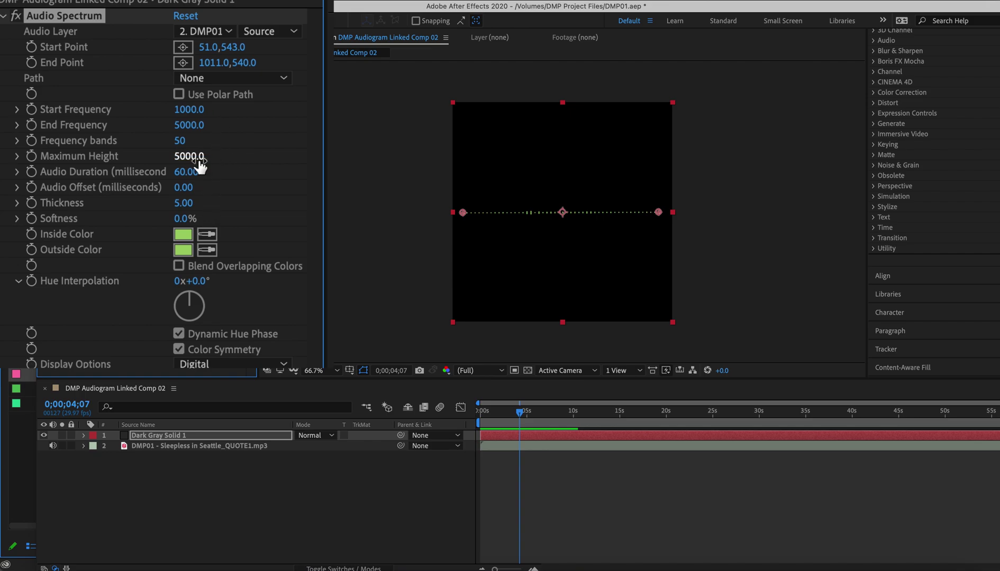
{"action": "left_click", "coordinate": [180, 141]}
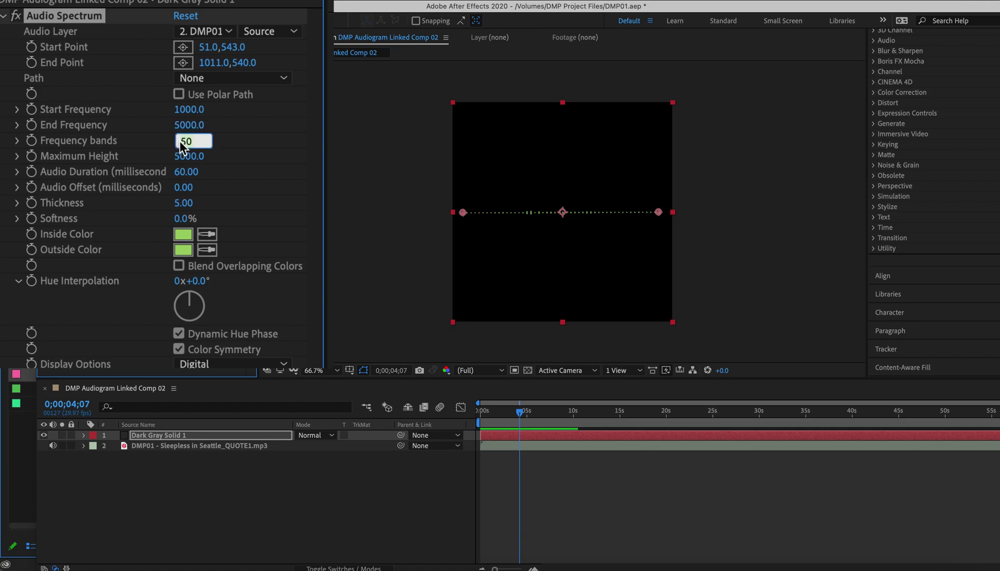
{"action": "type", "text": "100"}
{"action": "key", "text": "Return"}
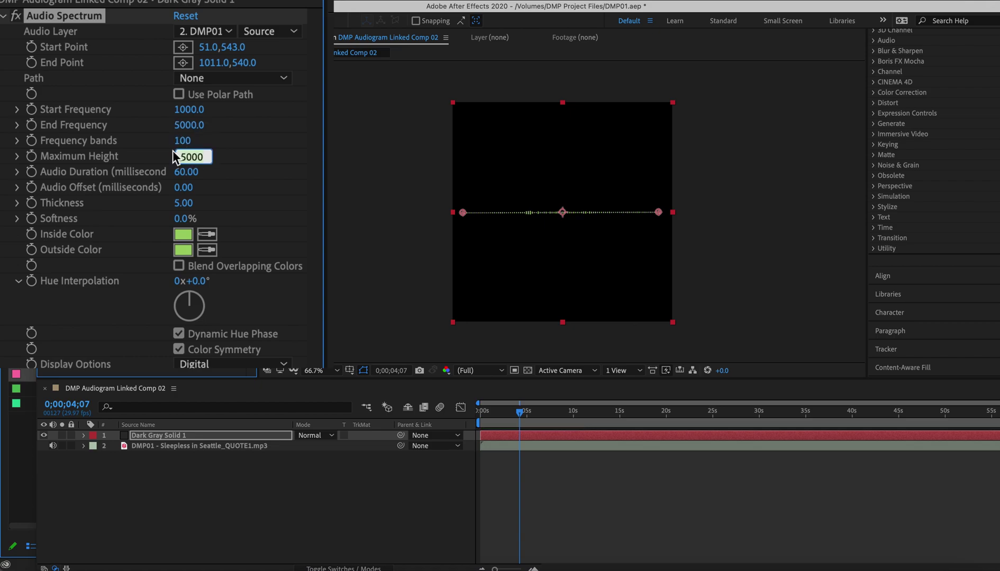
{"action": "left_click", "coordinate": [139, 511]}
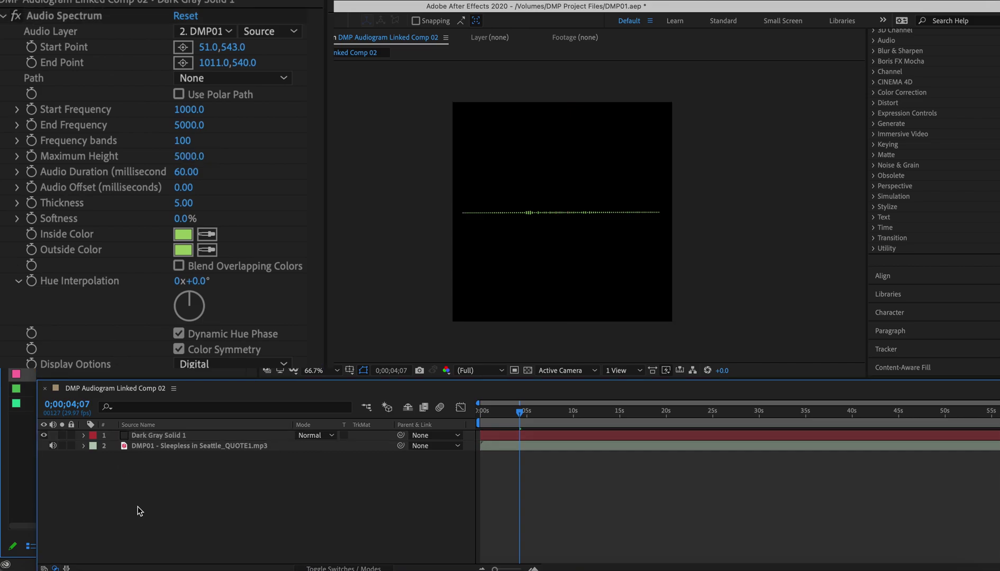
{"action": "key", "text": "space"}
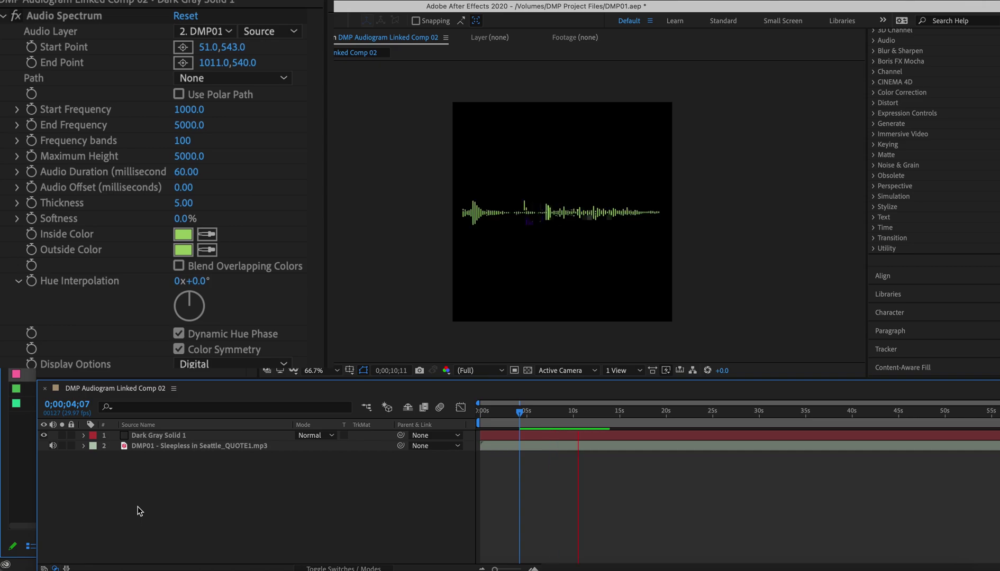
{"action": "key", "text": "space"}
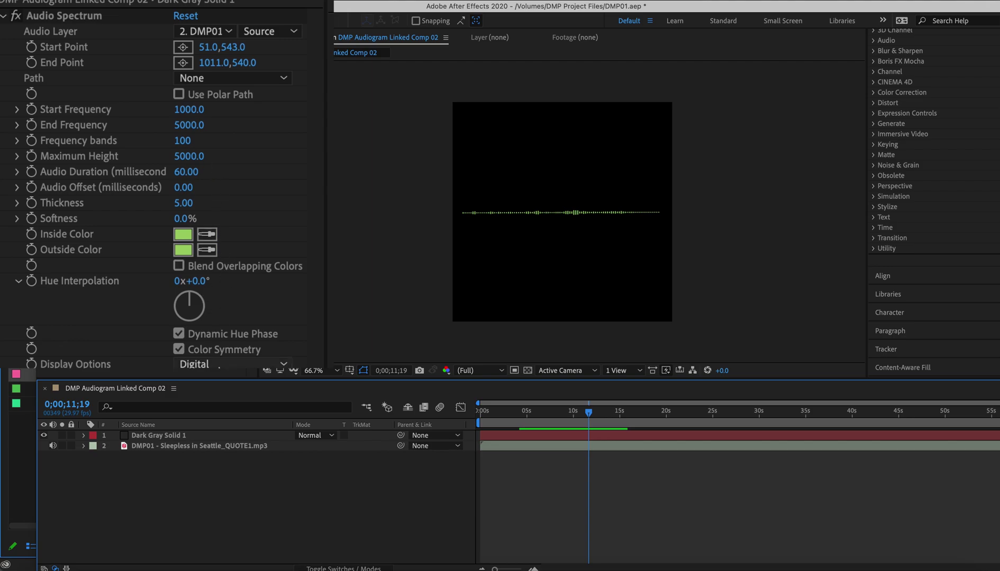
Turn off Dynamic Hue Phase and Color Symmetry on the Audio Spectrum, previewing the result.
{"action": "left_click", "coordinate": [179, 332]}
{"action": "left_click", "coordinate": [180, 333]}
{"action": "key", "text": "space"}
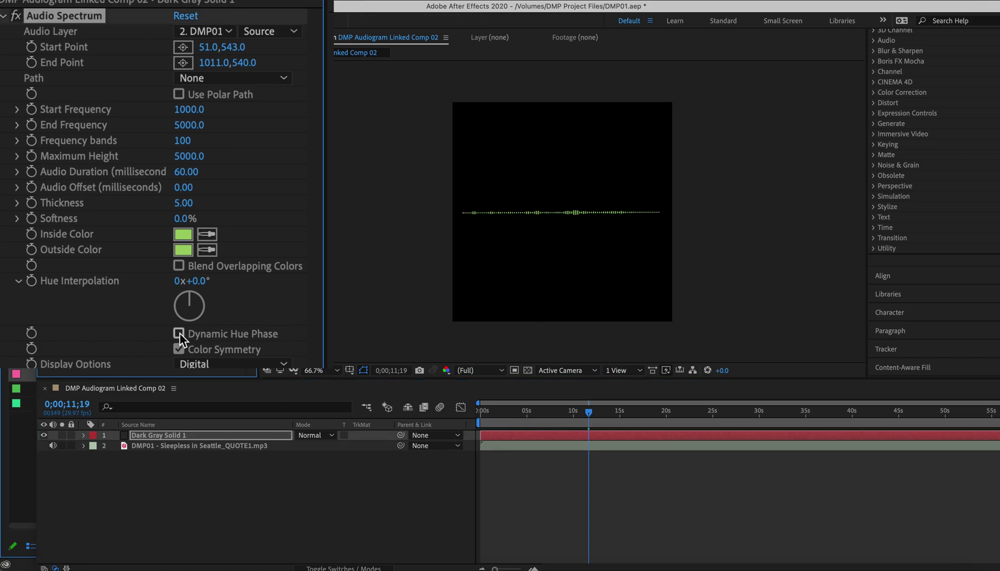
{"action": "left_click", "coordinate": [180, 333]}
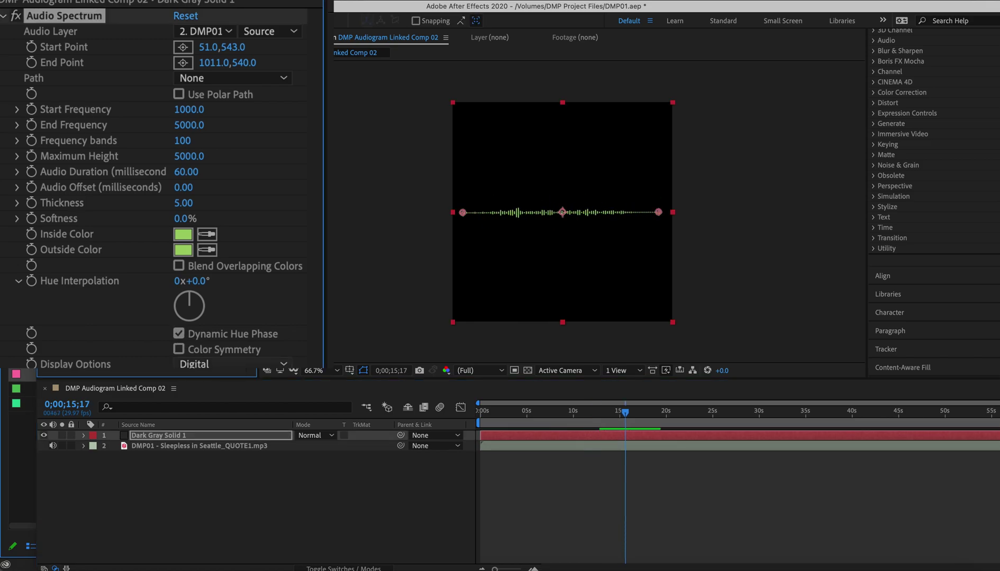
Preview the Analog lines and Analog dots displays, then settle on Digital bars.
{"action": "left_click", "coordinate": [233, 364]}
{"action": "key", "text": "space"}
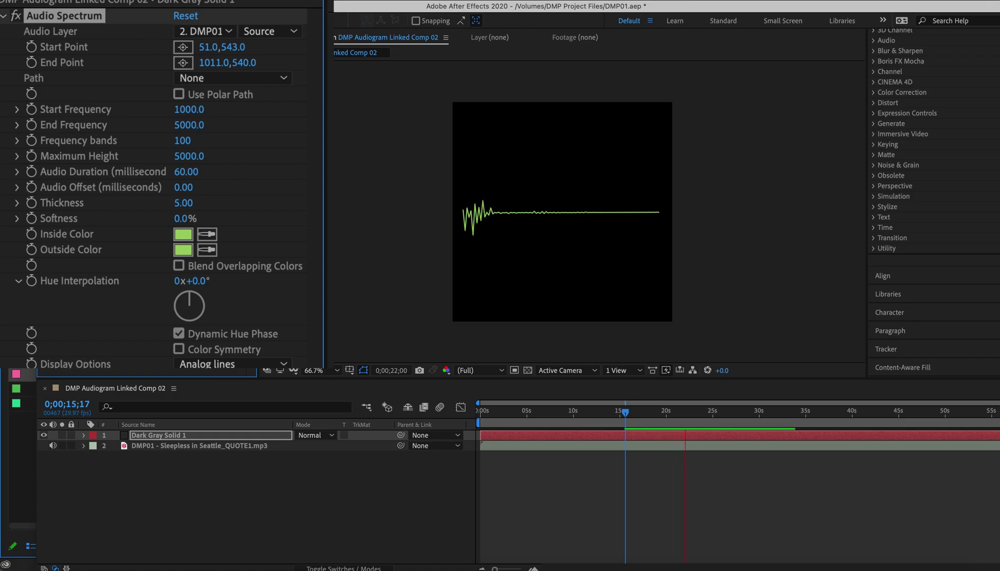
{"action": "key", "text": "space"}
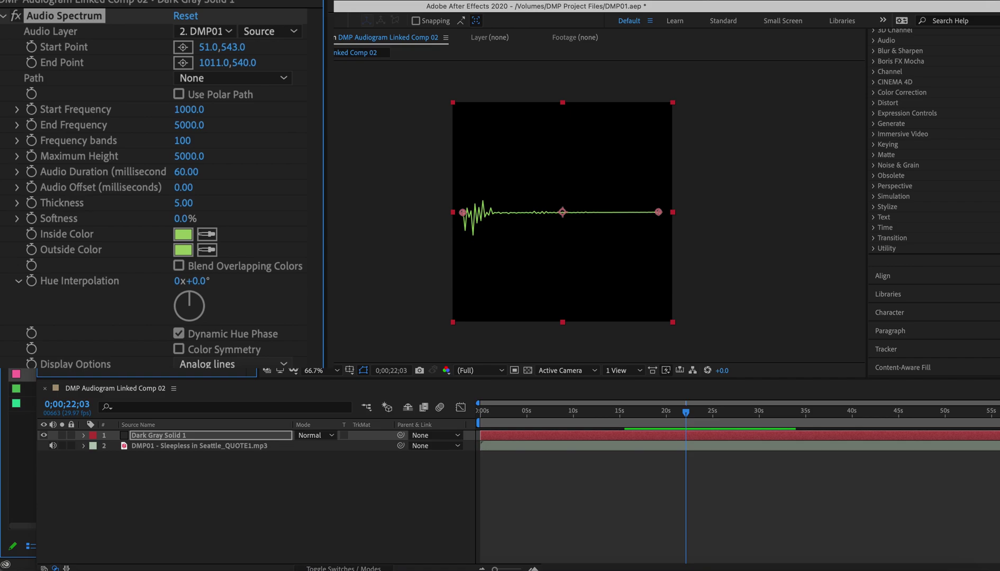
{"action": "left_click", "coordinate": [206, 364]}
{"action": "key", "text": "space"}
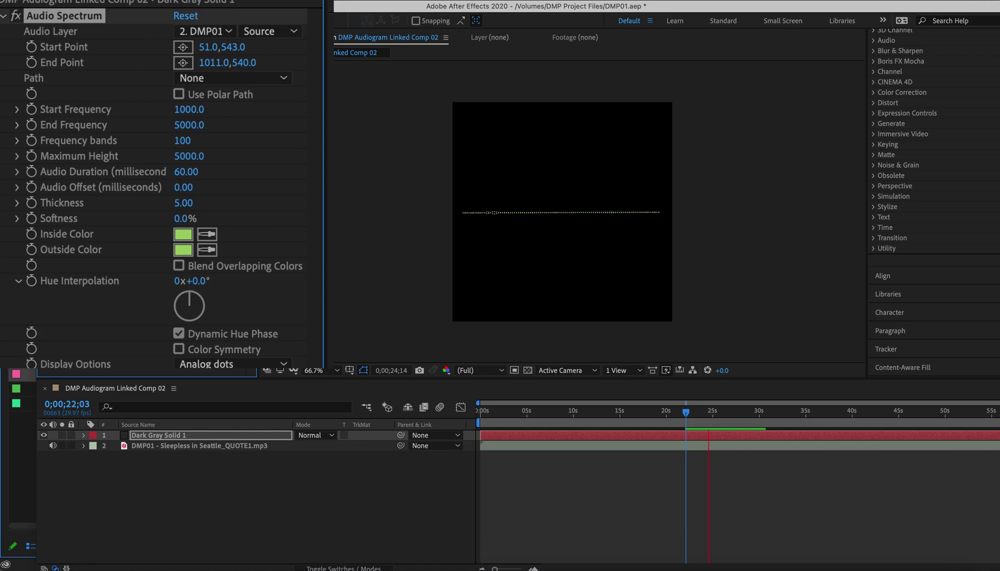
{"action": "key", "text": "space"}
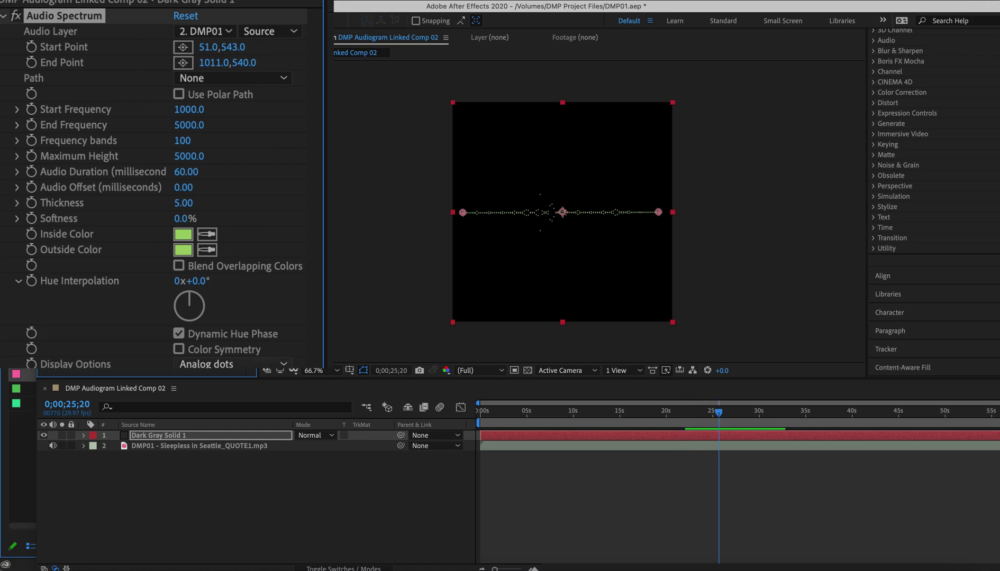
{"action": "left_click", "coordinate": [206, 364]}
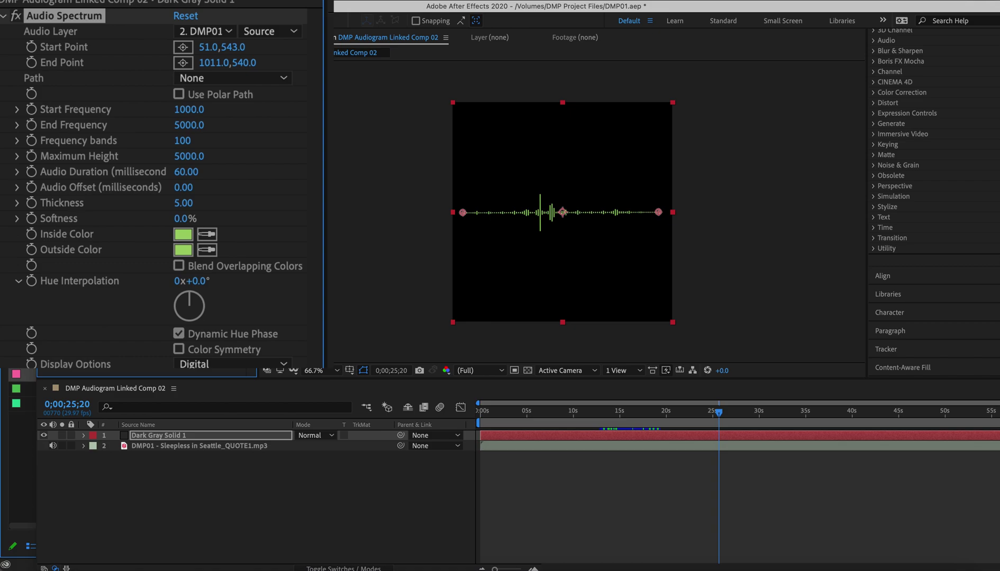
{"action": "key", "text": "space"}
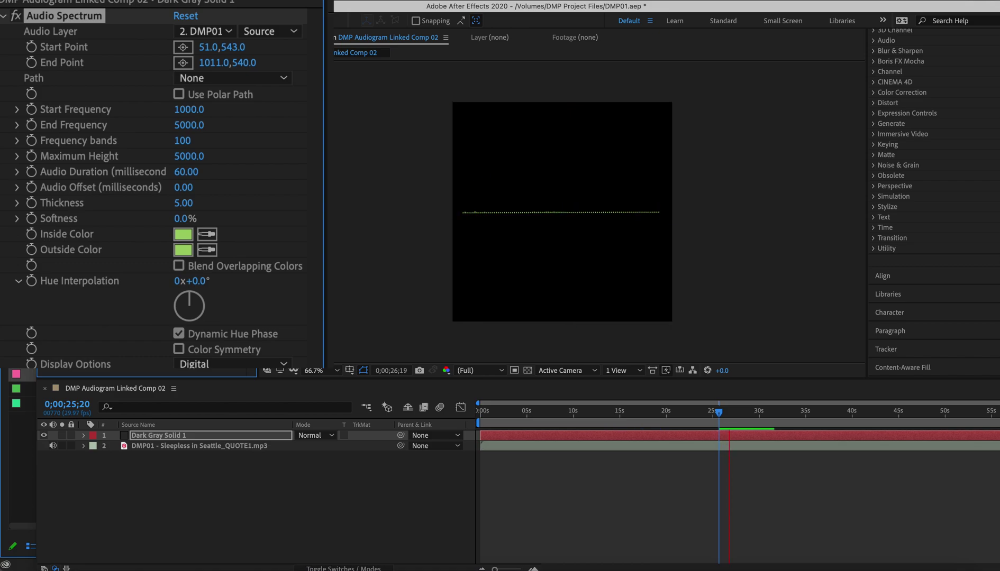
{"action": "key", "text": "space"}
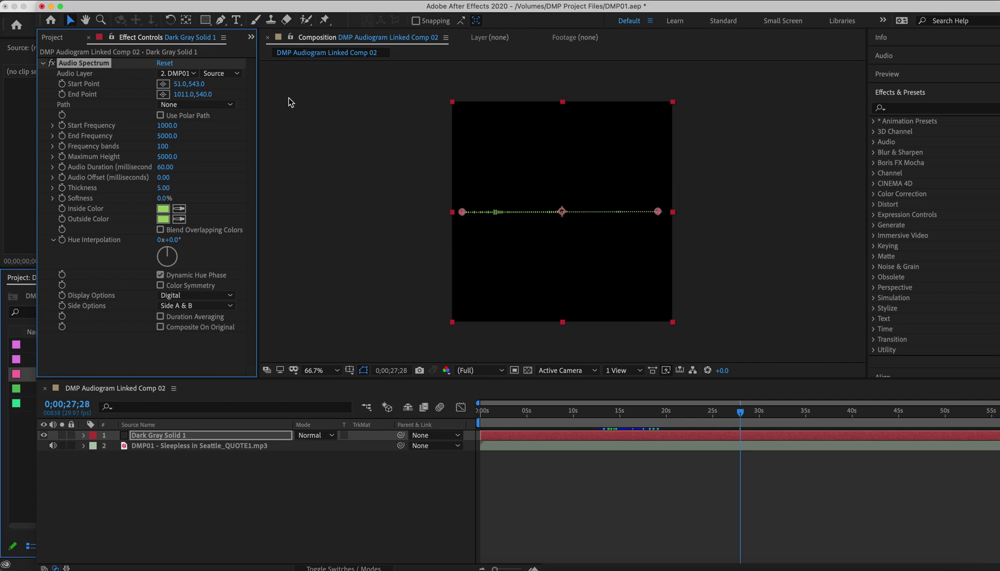
Save the effect settings via Animation > Save Animation Preset as 'DMPInstagram'.
{"action": "left_click", "coordinate": [281, 2]}
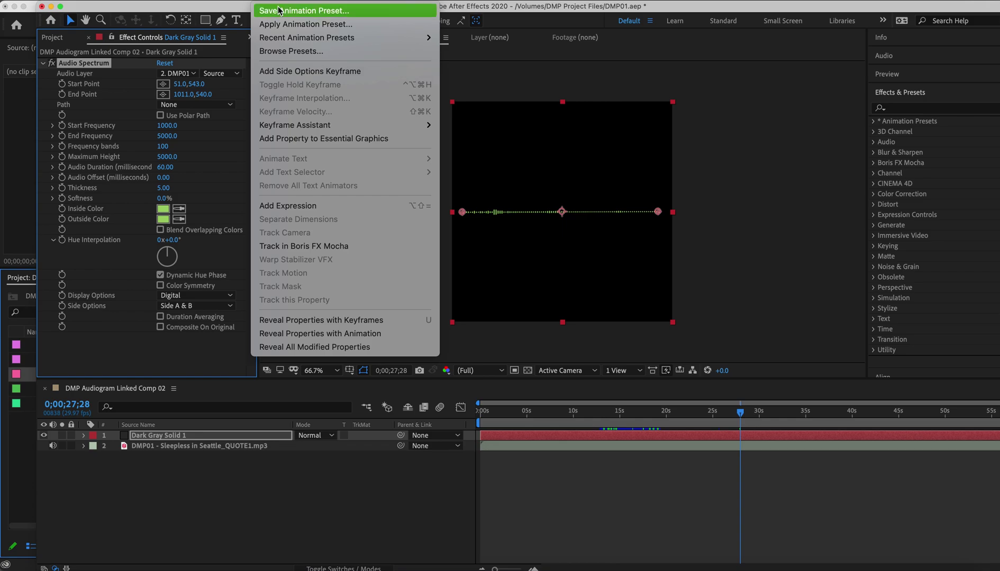
{"action": "left_click", "coordinate": [278, 10]}
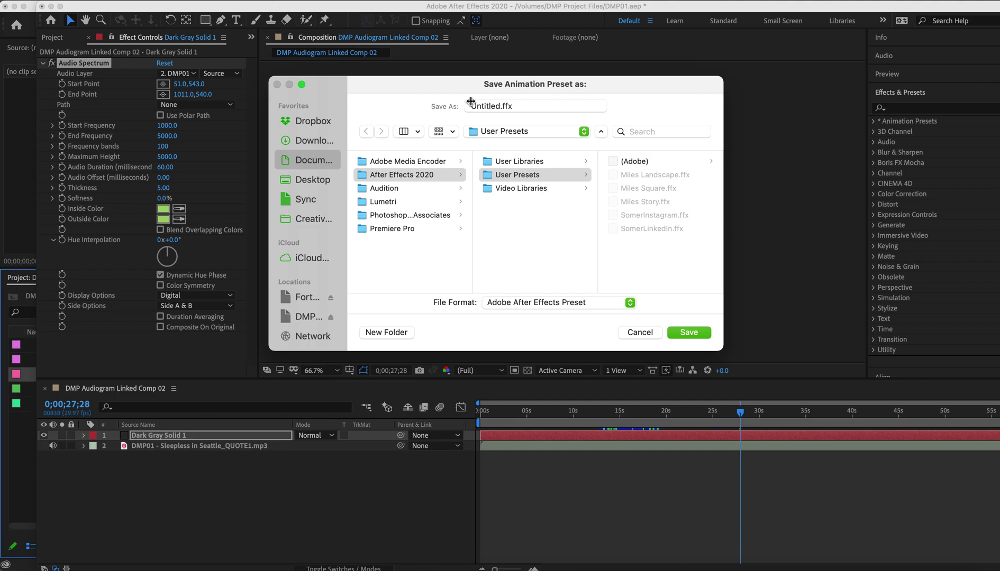
{"action": "left_click", "coordinate": [500, 107]}
{"action": "double_click", "coordinate": [500, 107]}
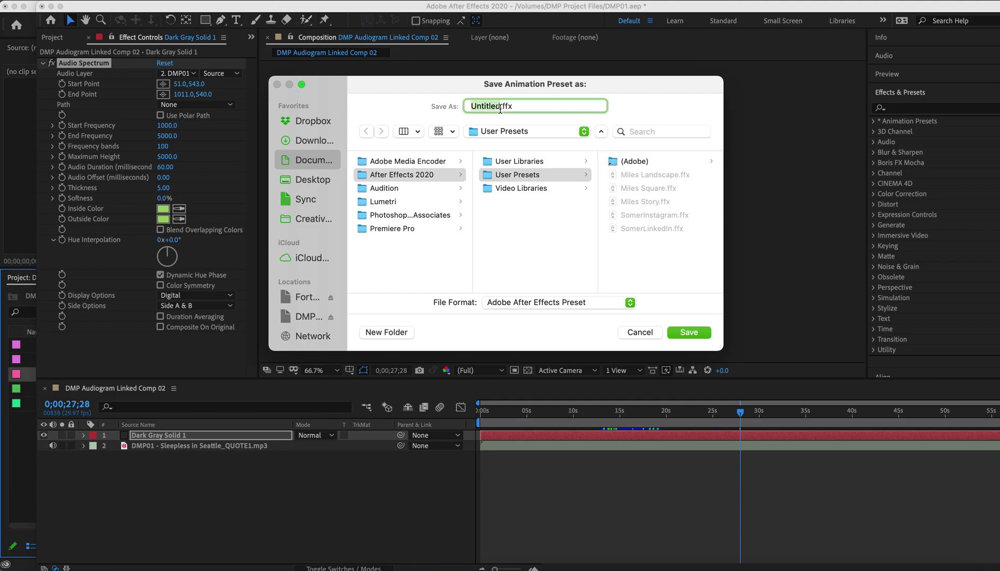
{"action": "type", "text": "DMPInstagram"}
{"action": "left_click", "coordinate": [685, 332]}
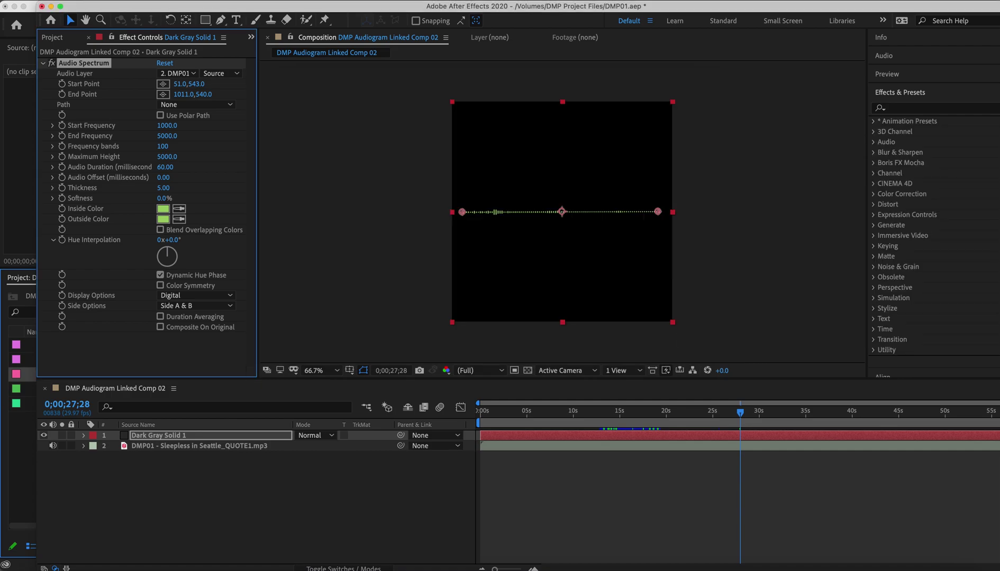
Delete both comp layers and create a new 1080×1080 Dark Gray Solid 2.
{"action": "left_click", "coordinate": [200, 511]}
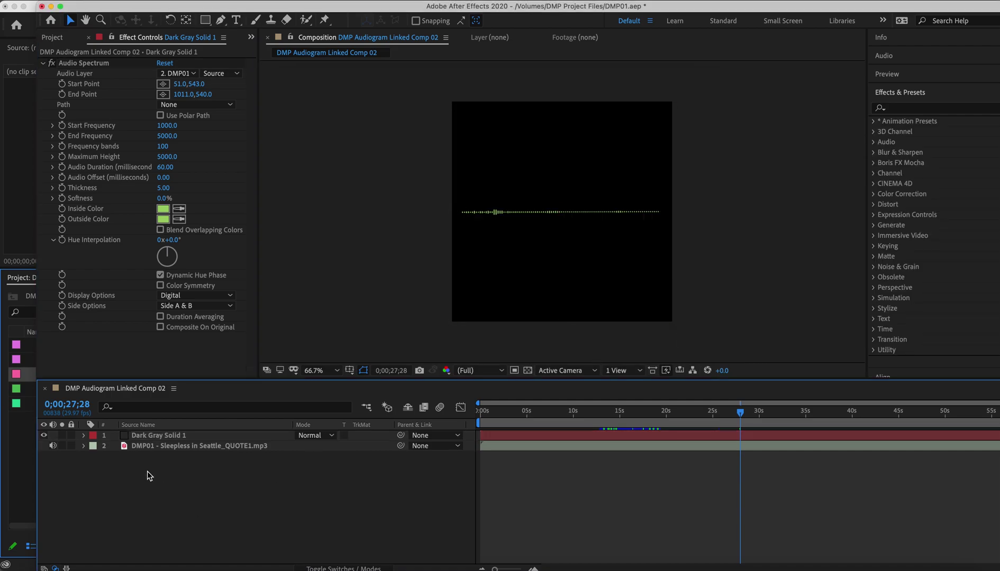
{"action": "key", "text": "ctrl+a"}
{"action": "key", "text": "Delete"}
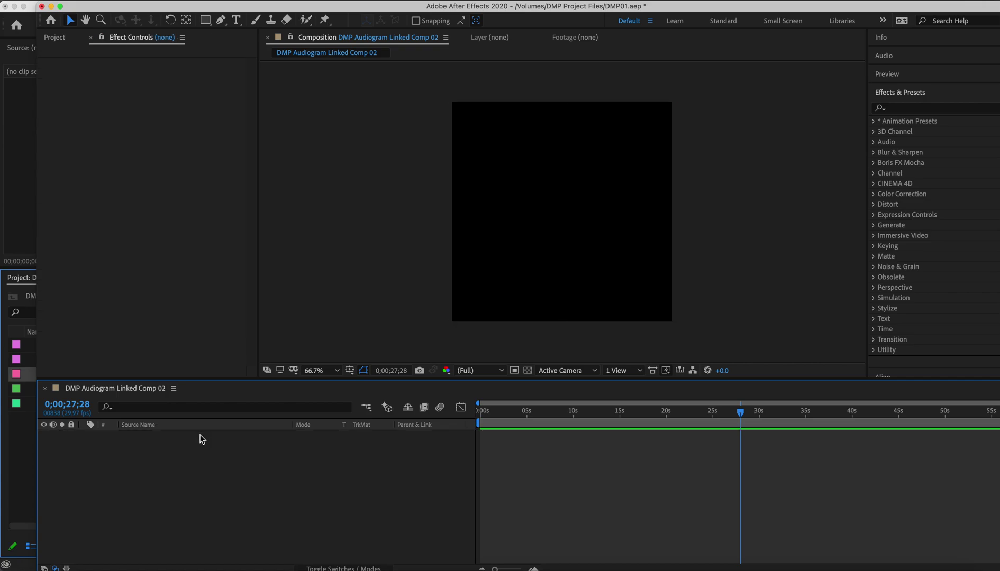
{"action": "key", "text": "ctrl+y"}
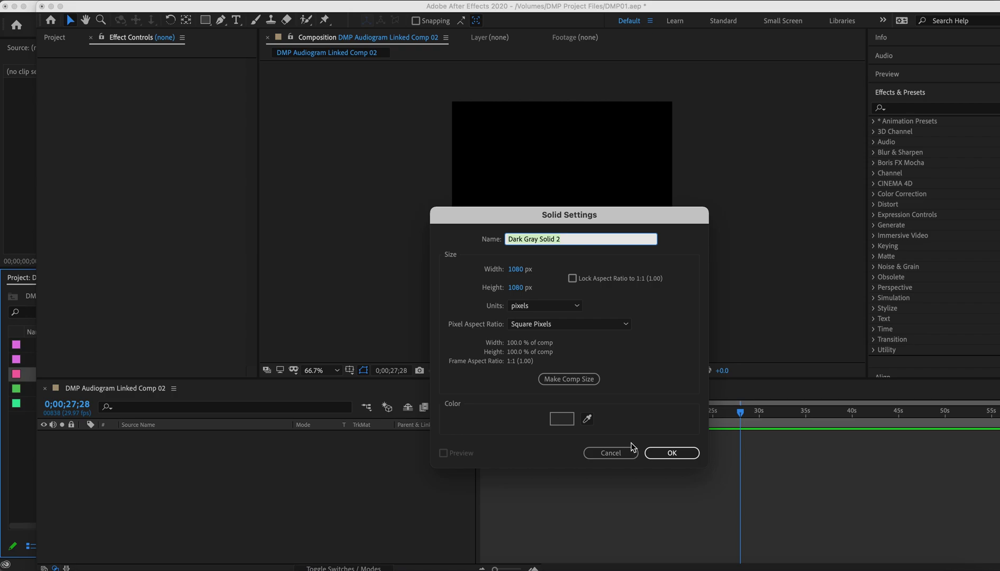
{"action": "left_click", "coordinate": [668, 454]}
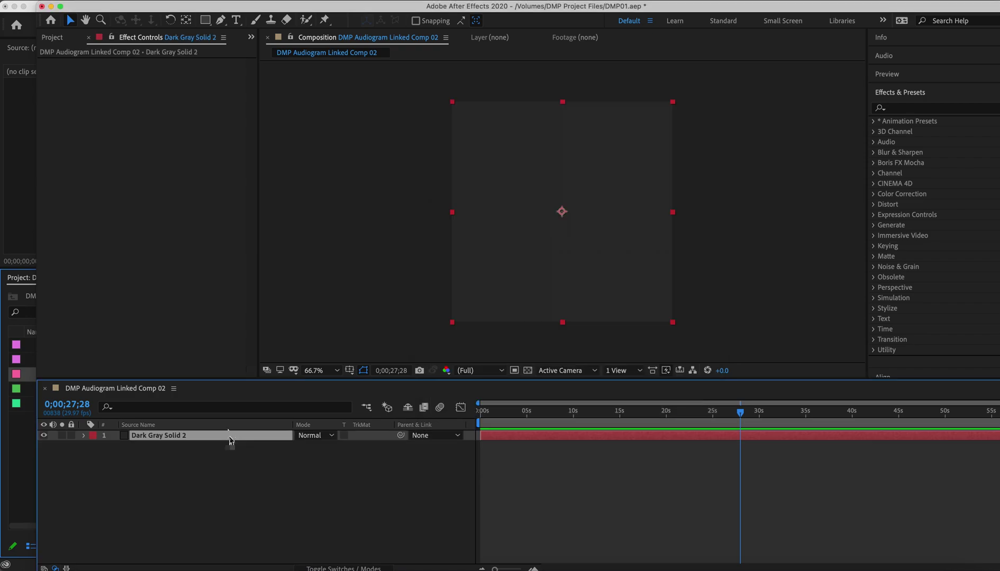
{"action": "left_click", "coordinate": [53, 37]}
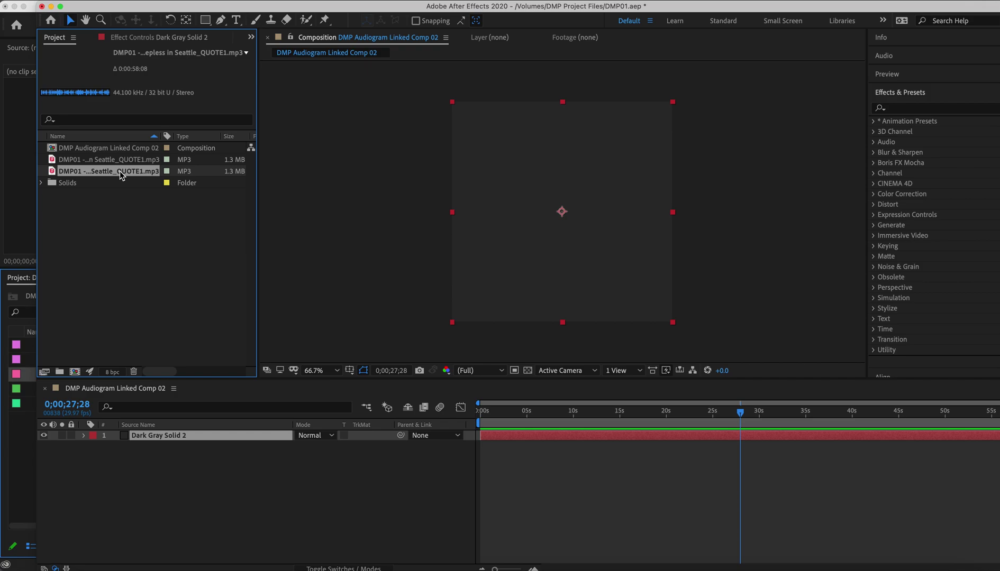
Drag the DMP01 quote MP3 into the comp below Dark Gray Solid 2 and select the solid.
{"action": "left_click_drag", "start_coordinate": [120, 175], "coordinate": [168, 475]}
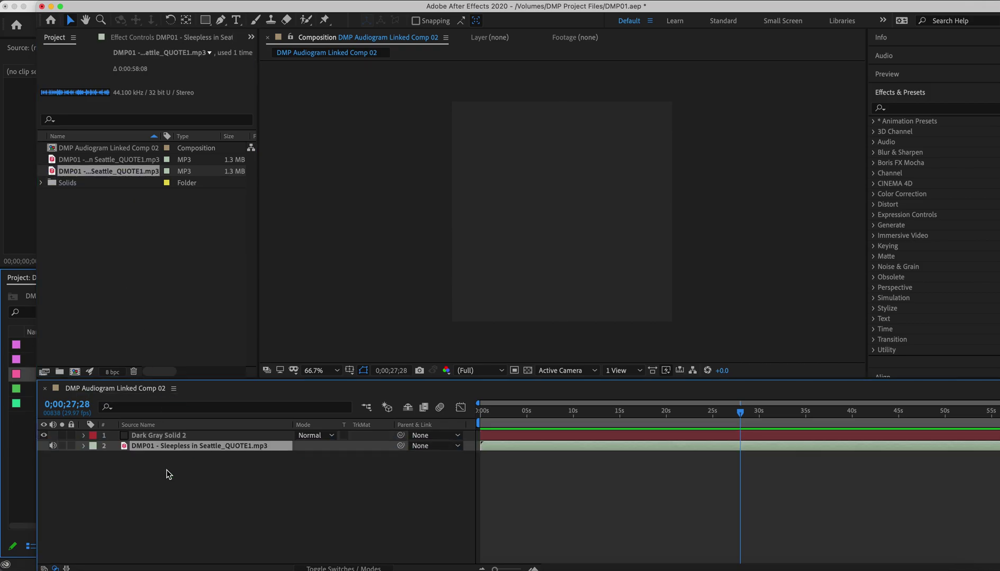
{"action": "left_click", "coordinate": [165, 437]}
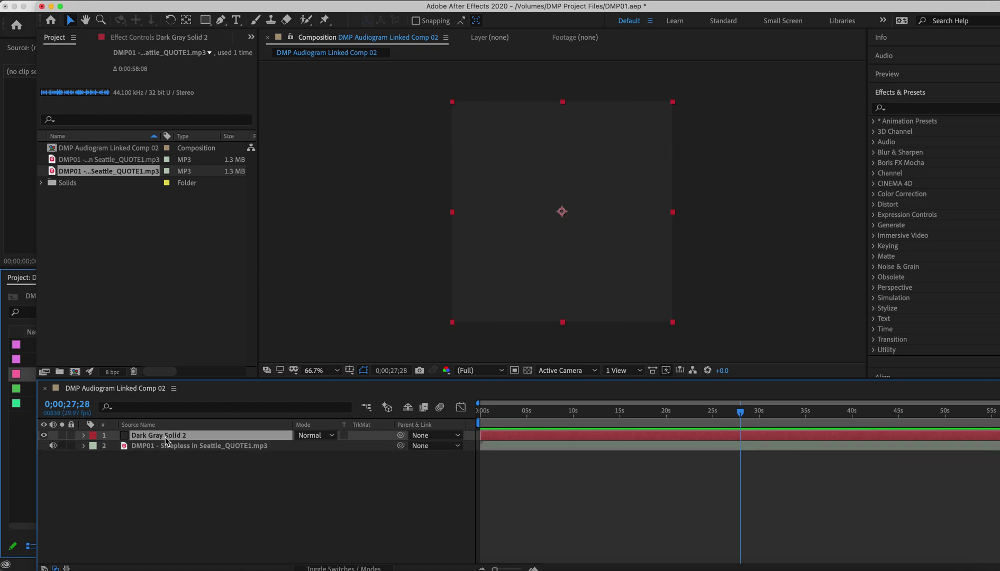
{"action": "left_click", "coordinate": [143, 38]}
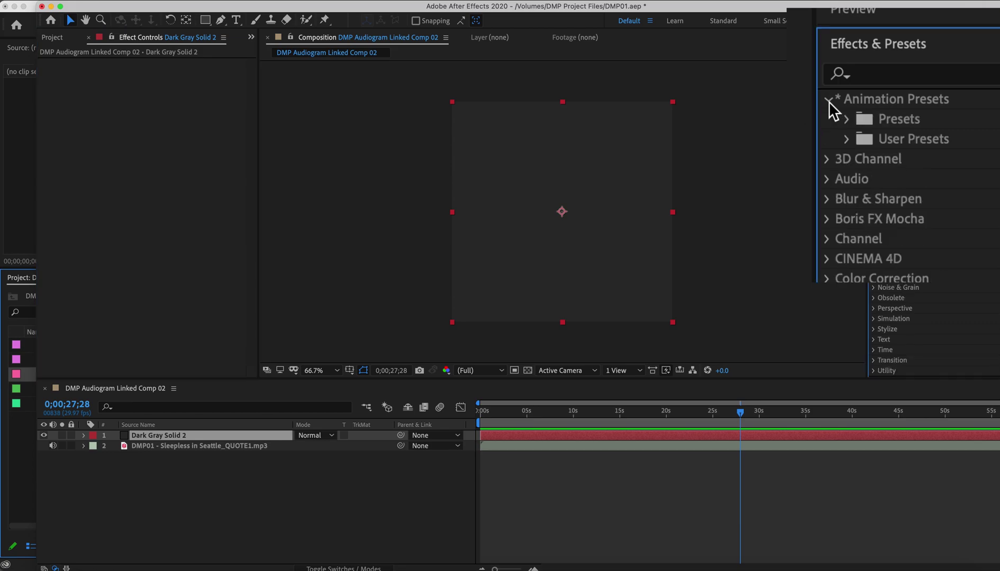
Apply the DMPInstagram user preset to Dark Gray Solid 2.
{"action": "left_click", "coordinate": [846, 139]}
{"action": "left_click", "coordinate": [847, 139]}
{"action": "left_click", "coordinate": [846, 139]}
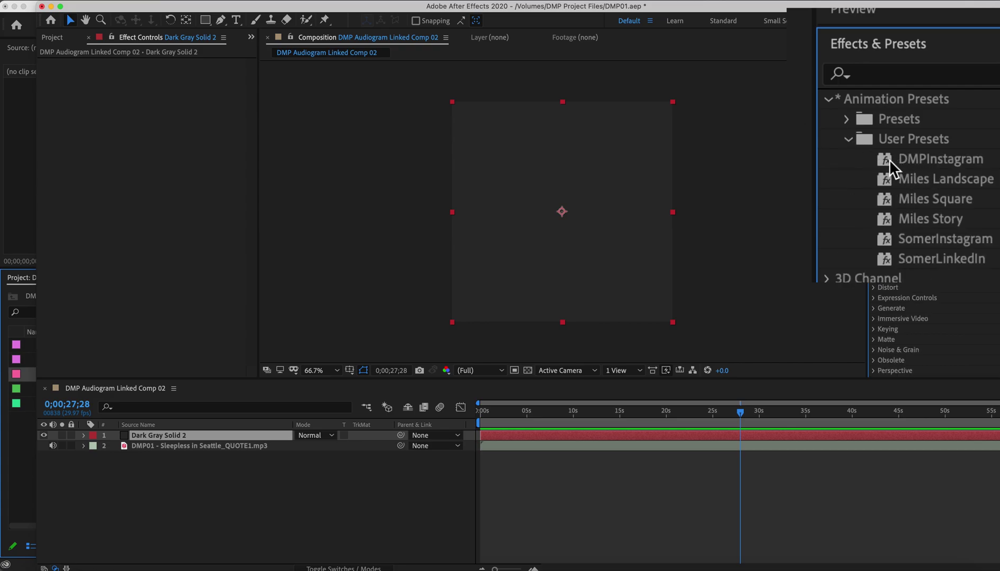
{"action": "left_click_drag", "start_coordinate": [888, 159], "coordinate": [617, 241]}
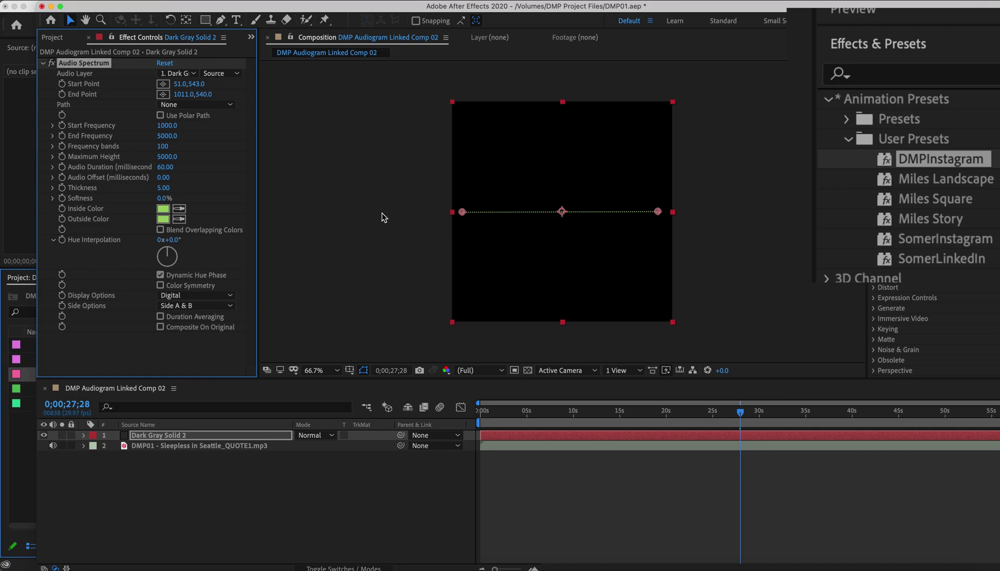
Set the spectrum's Audio Layer to the quote MP3, preview it, and minimize After Effects.
{"action": "left_click", "coordinate": [193, 74]}
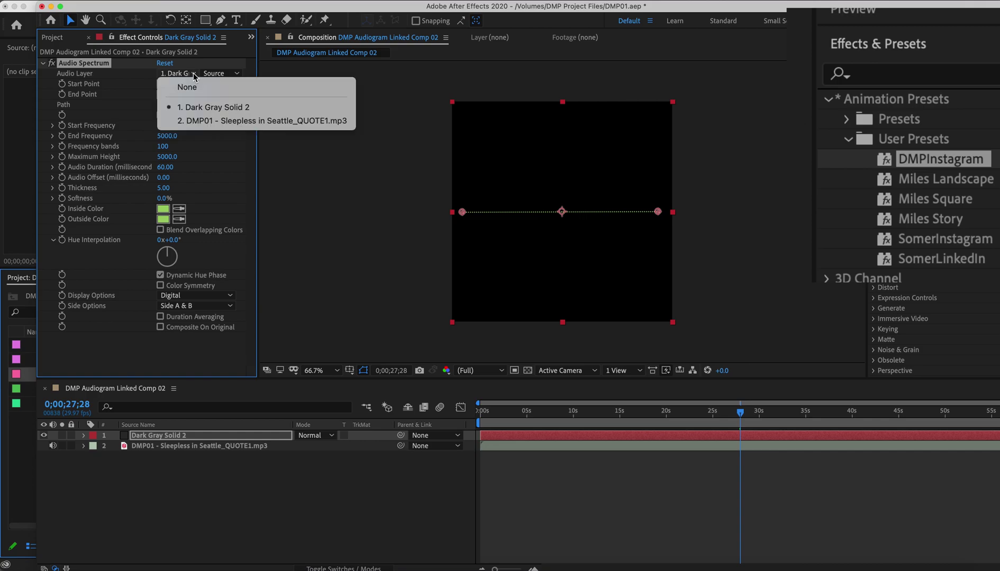
{"action": "left_click", "coordinate": [197, 121]}
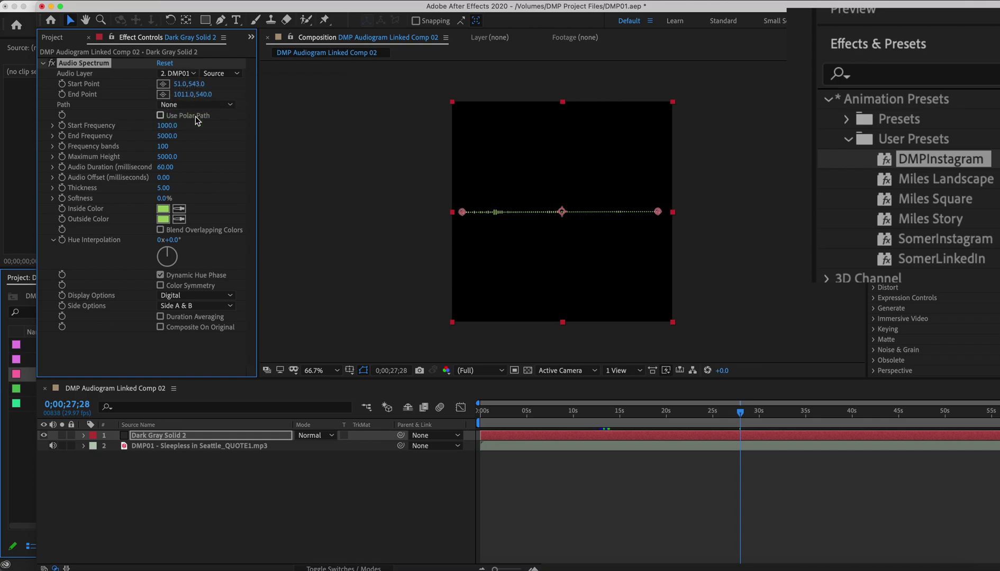
{"action": "key", "text": "space"}
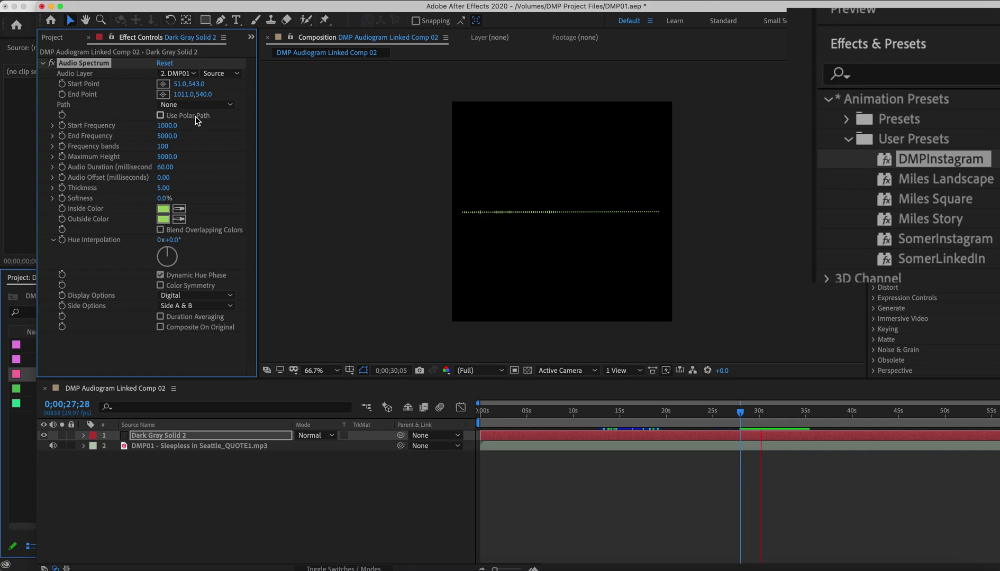
{"action": "key", "text": "space"}
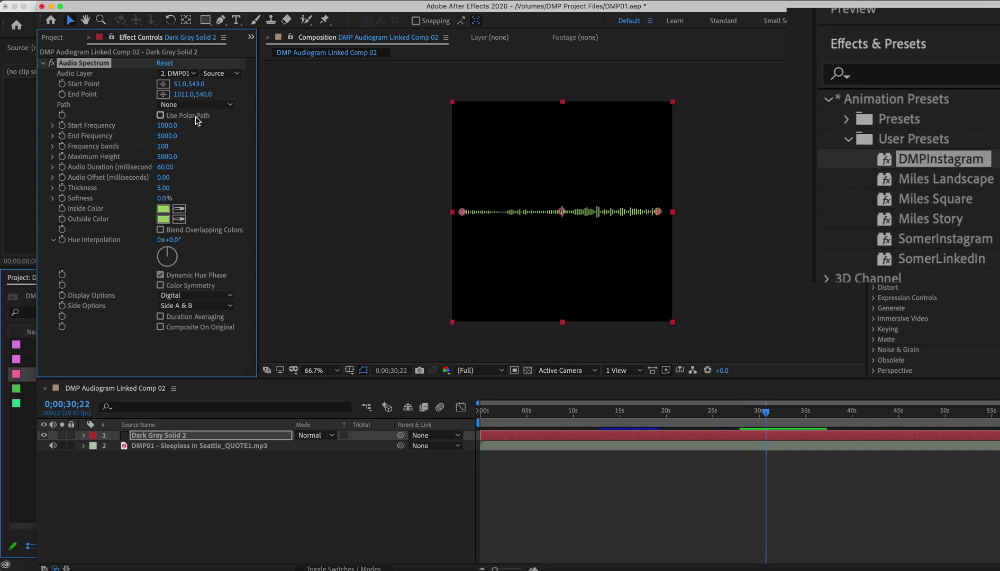
{"action": "left_click", "coordinate": [51, 6]}
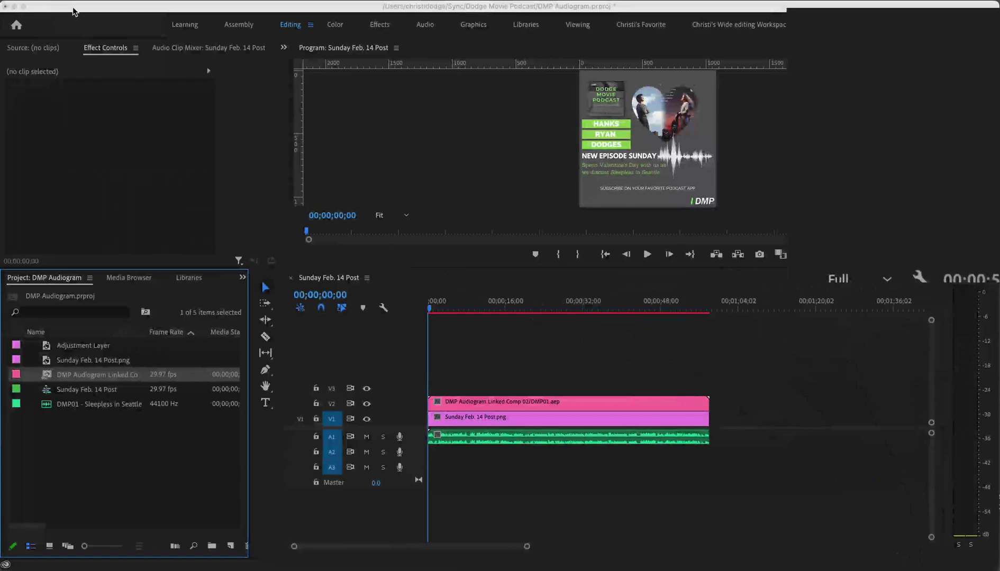
Play the Premiere sequence from about 7 seconds to check the waveform.
{"action": "left_click", "coordinate": [463, 311]}
{"action": "left_click", "coordinate": [463, 309]}
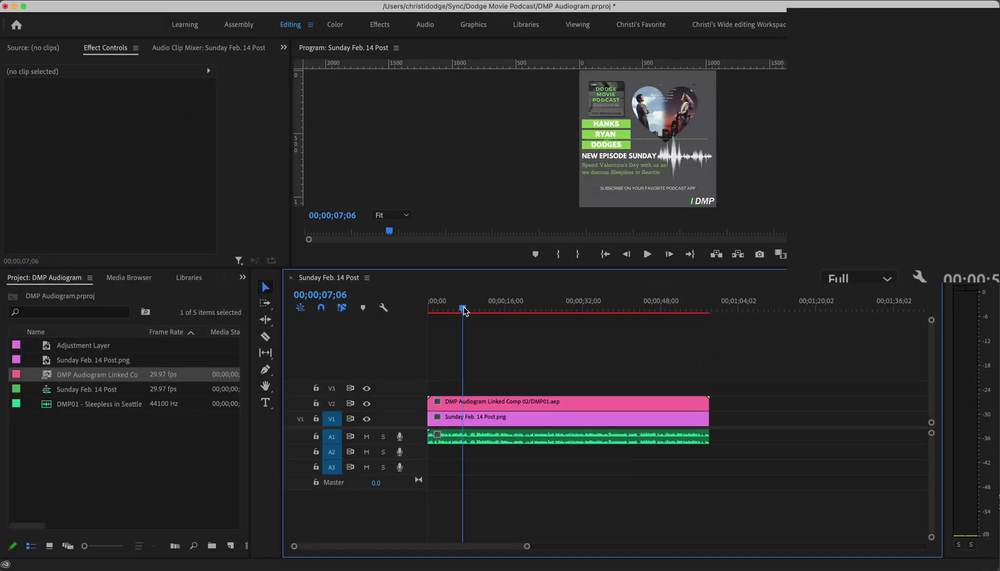
{"action": "key", "text": "space"}
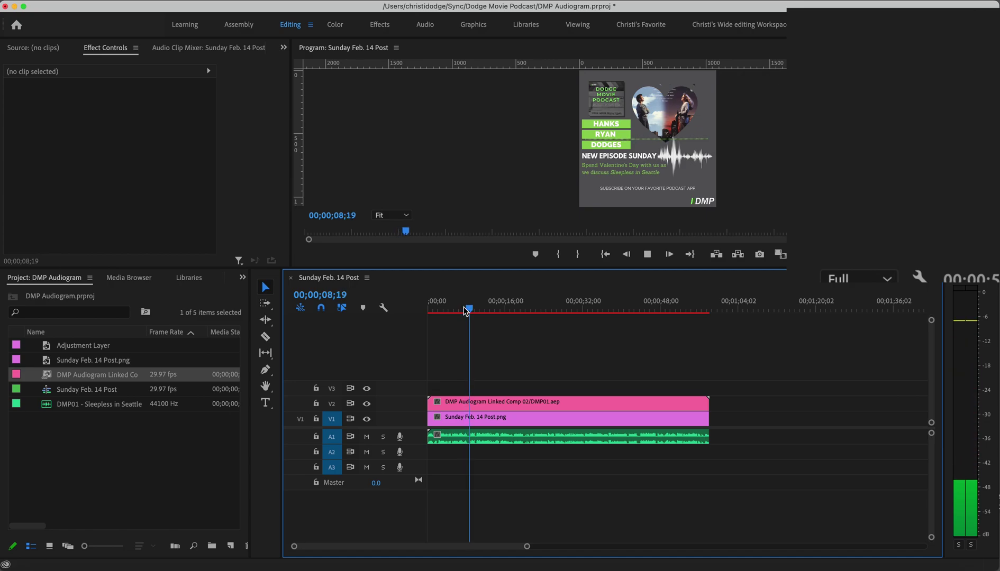
{"action": "key", "text": "space"}
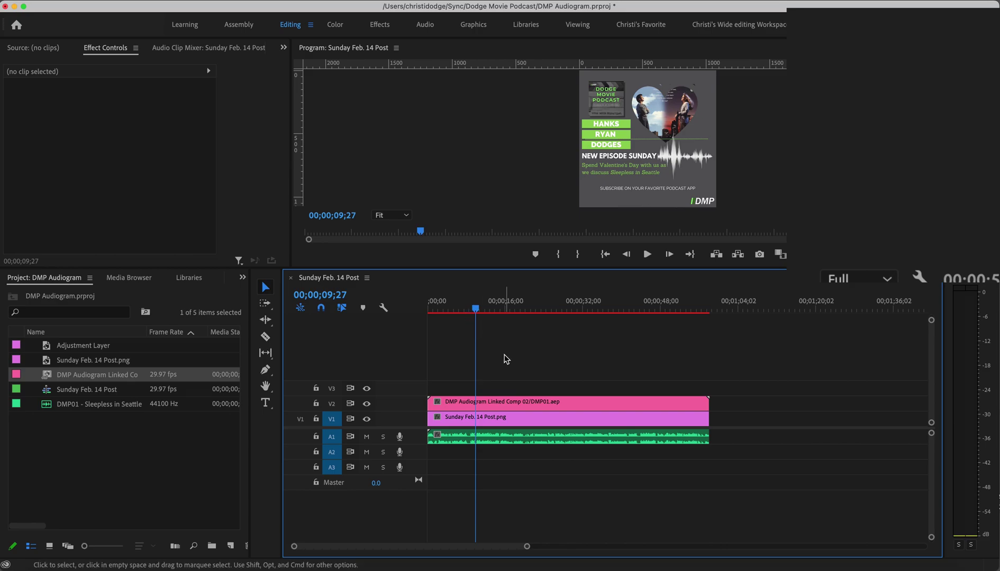
Lower the V2 waveform clip to Position 540, 876 and preview its placement.
{"action": "left_click", "coordinate": [511, 401]}
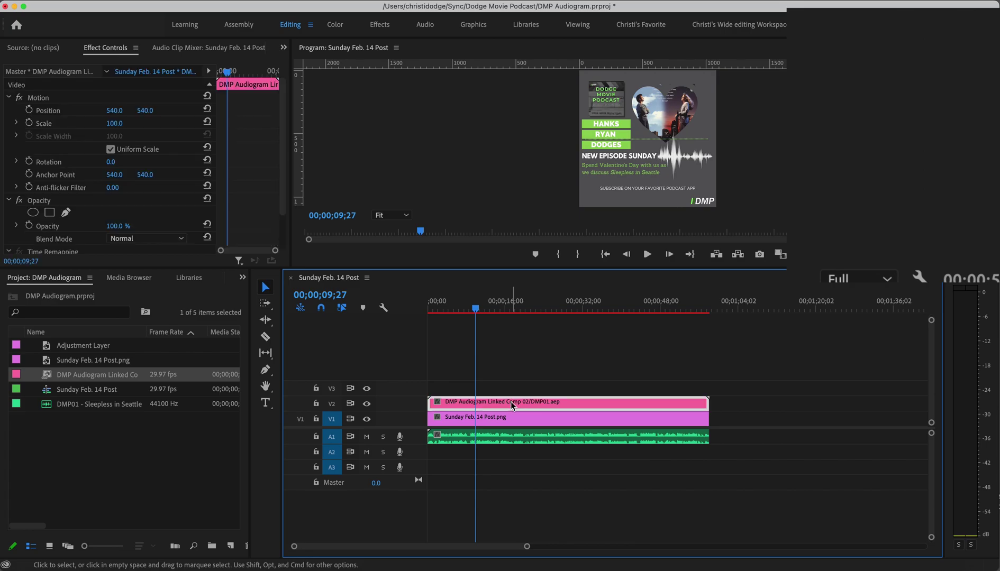
{"action": "left_click", "coordinate": [145, 111]}
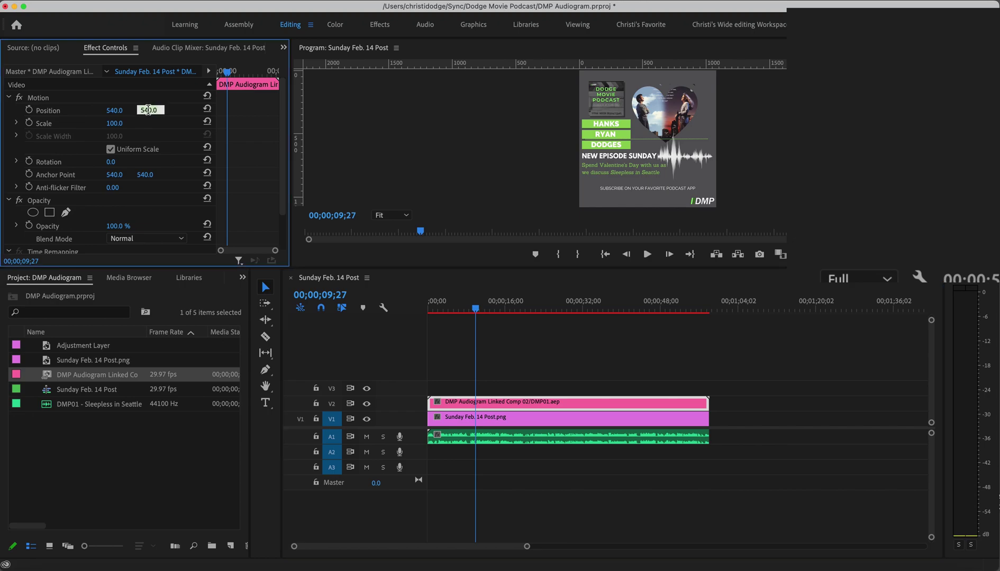
{"action": "type", "text": "603"}
{"action": "key", "text": "Return"}
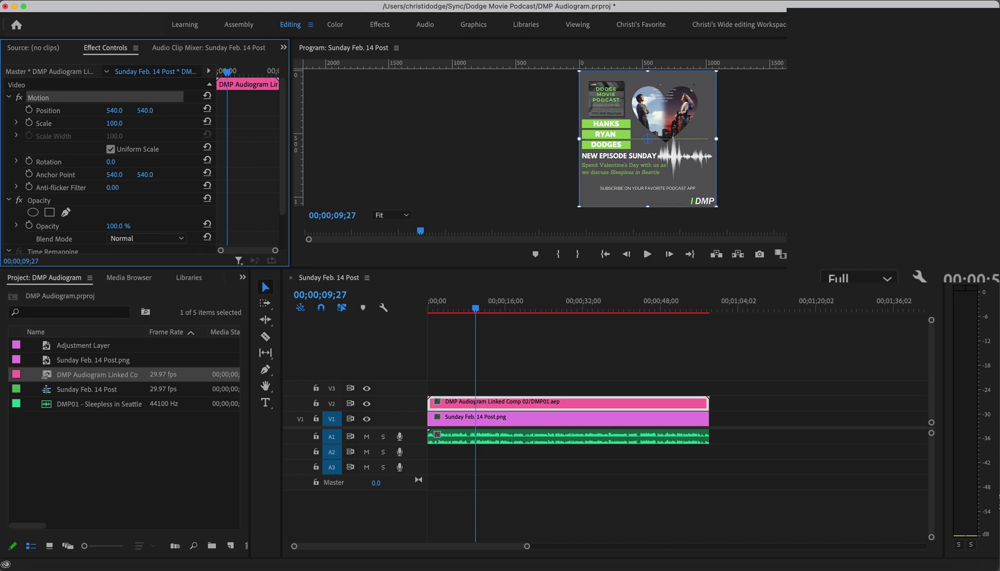
{"action": "left_click_drag", "start_coordinate": [145, 111], "coordinate": [294, 111]}
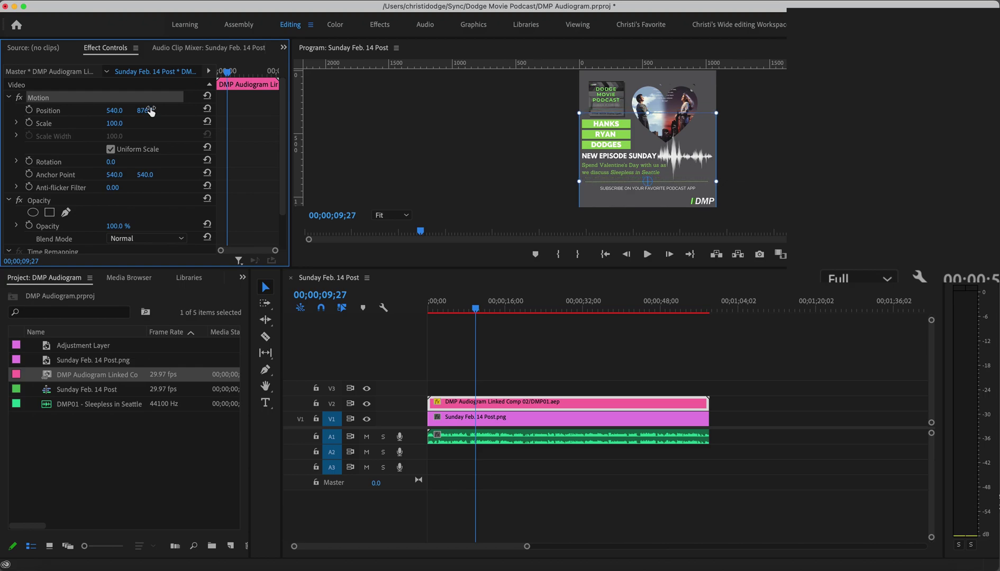
{"action": "key", "text": "space"}
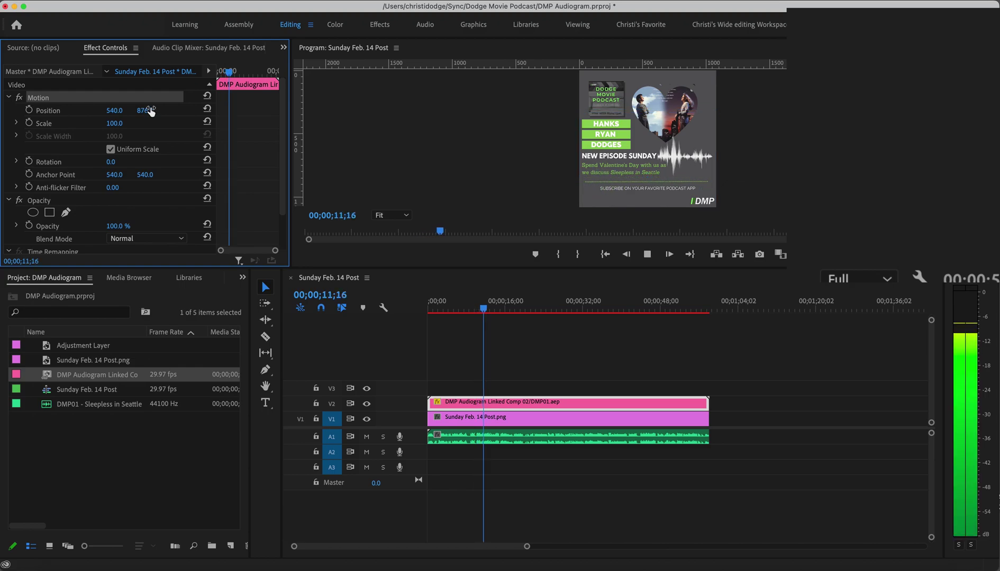
{"action": "key", "text": "space"}
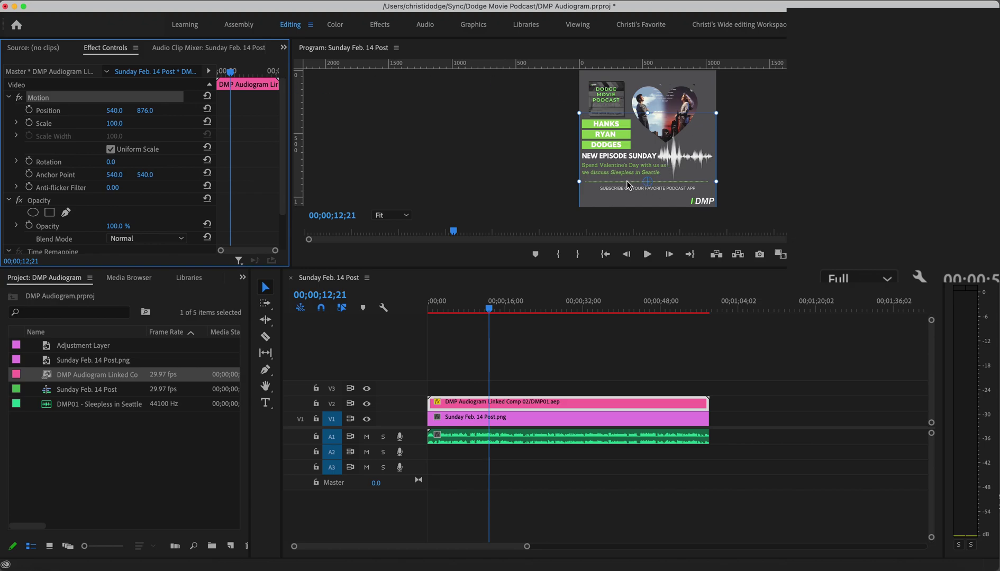
{"action": "key", "text": "space"}
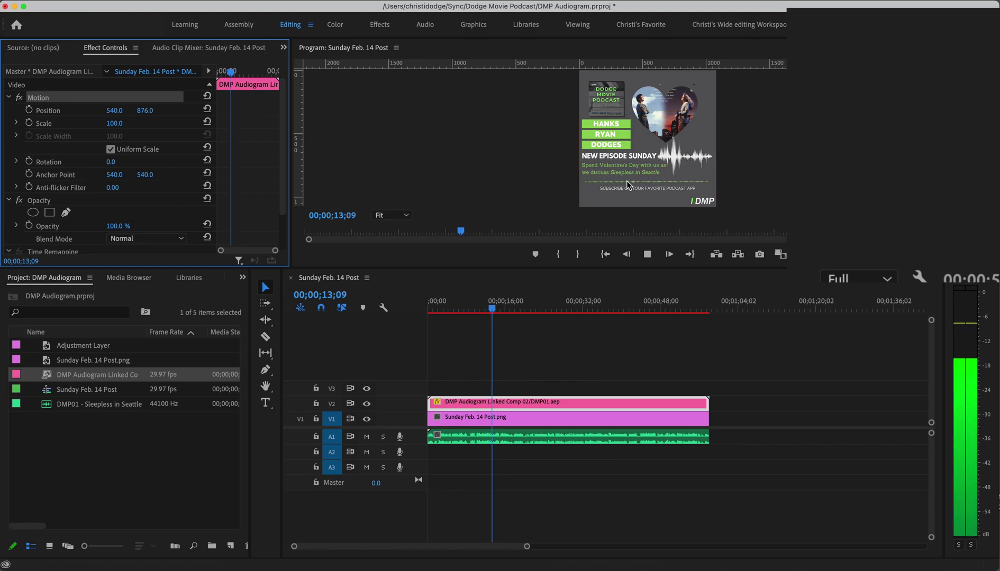
{"action": "key", "text": "space"}
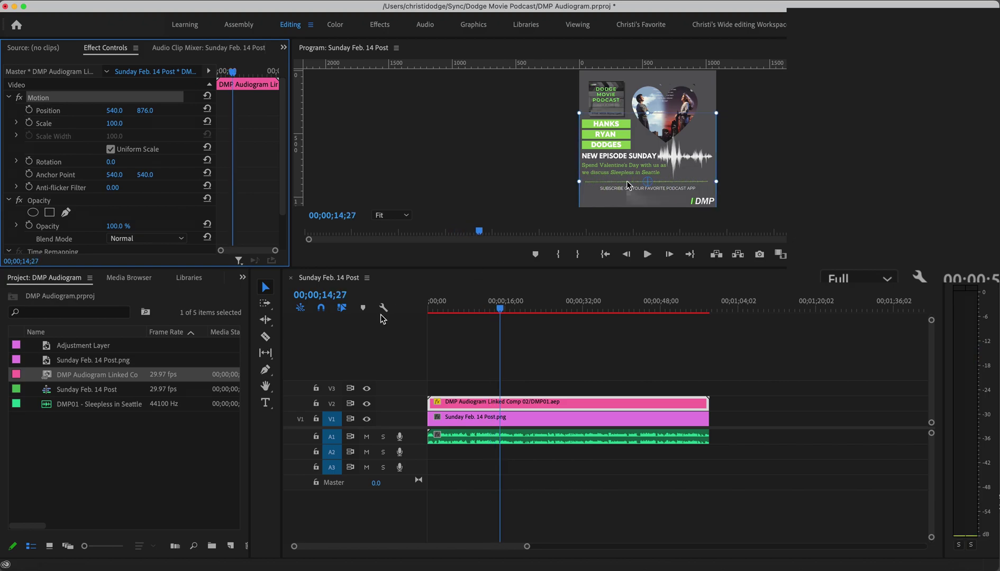
{"action": "left_click", "coordinate": [412, 289]}
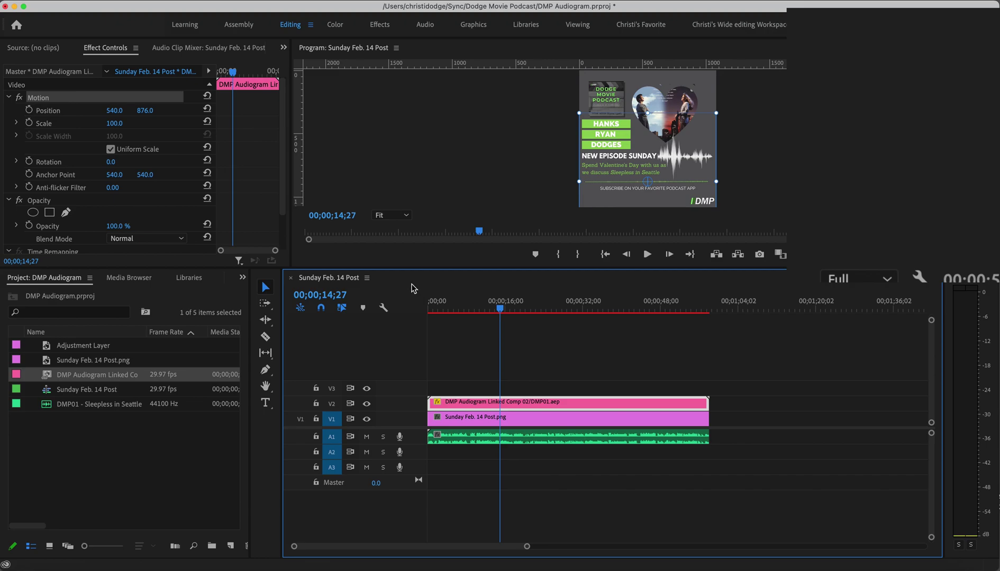
{"action": "key", "text": "super+m"}
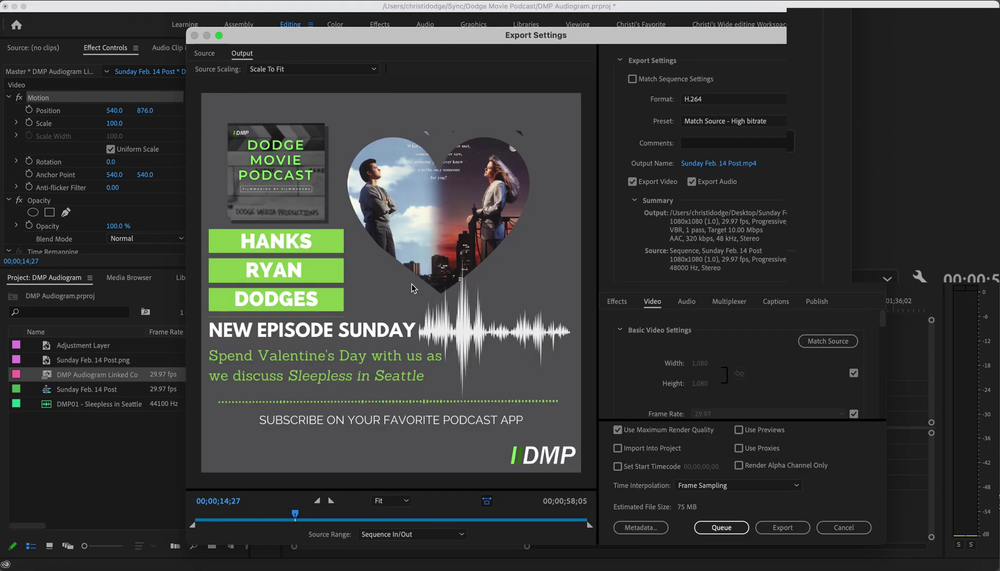
Rename the output file to 'DMP01 - IG_Audiogram' and export the H.264 MP4.
{"action": "left_click", "coordinate": [725, 167]}
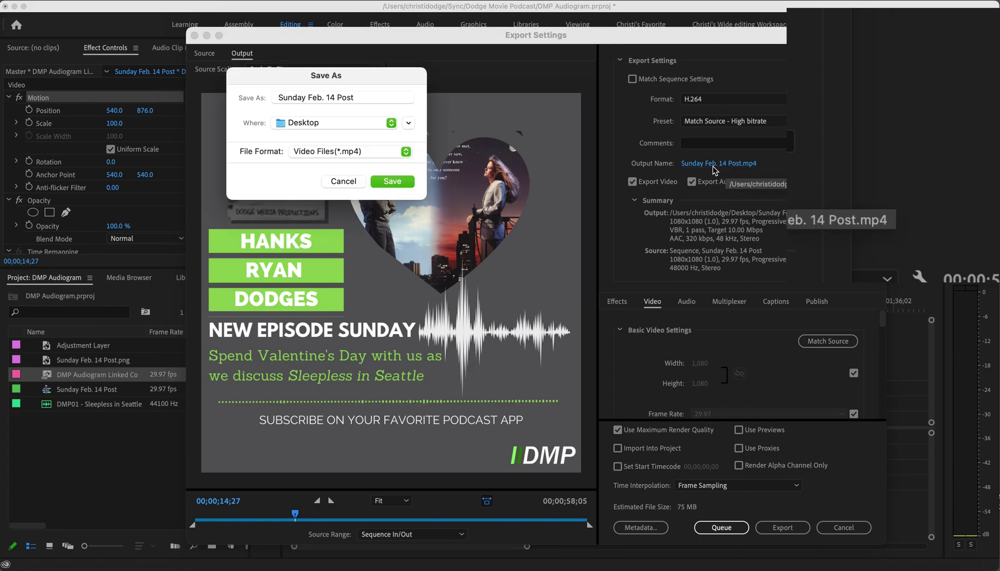
{"action": "left_click", "coordinate": [336, 98]}
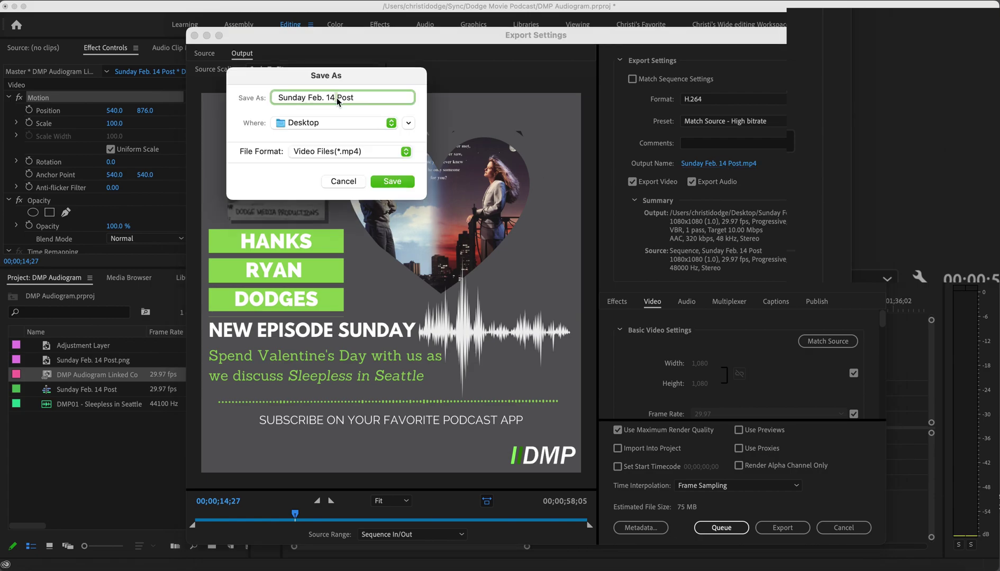
{"action": "triple_click", "coordinate": [339, 101]}
{"action": "type", "text": "DMP01 - IG_Audiogram"}
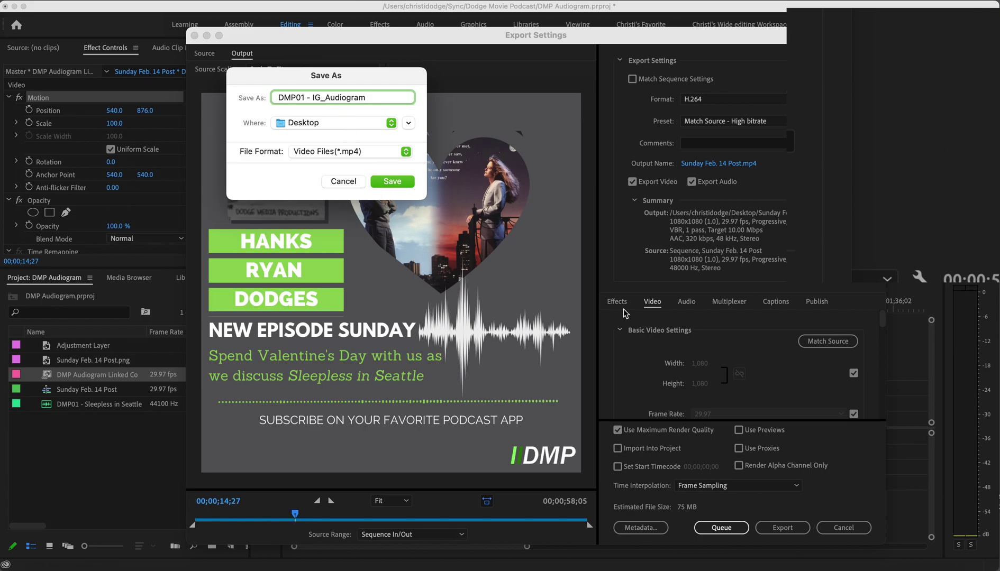
{"action": "left_click", "coordinate": [405, 182]}
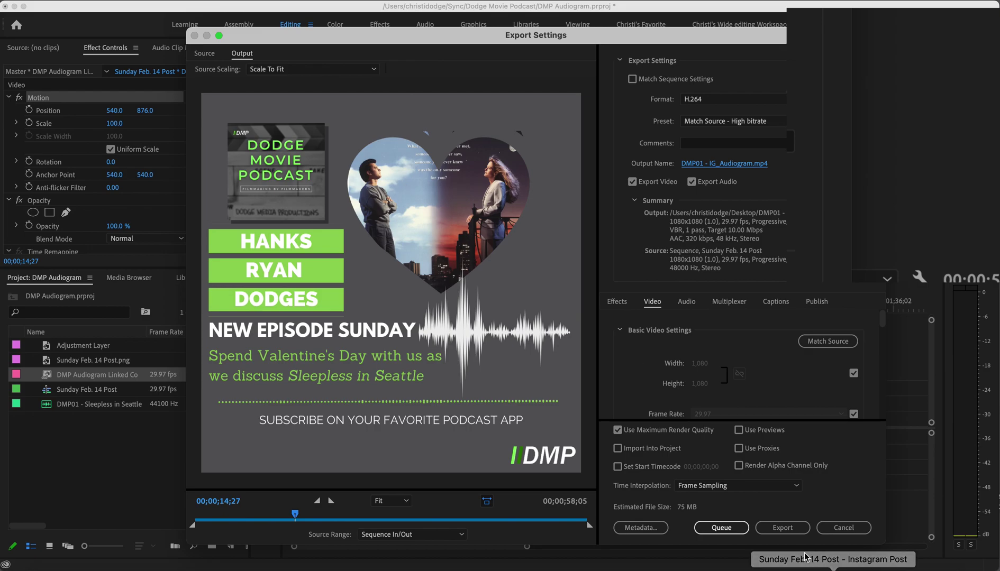
{"action": "left_click", "coordinate": [792, 531]}
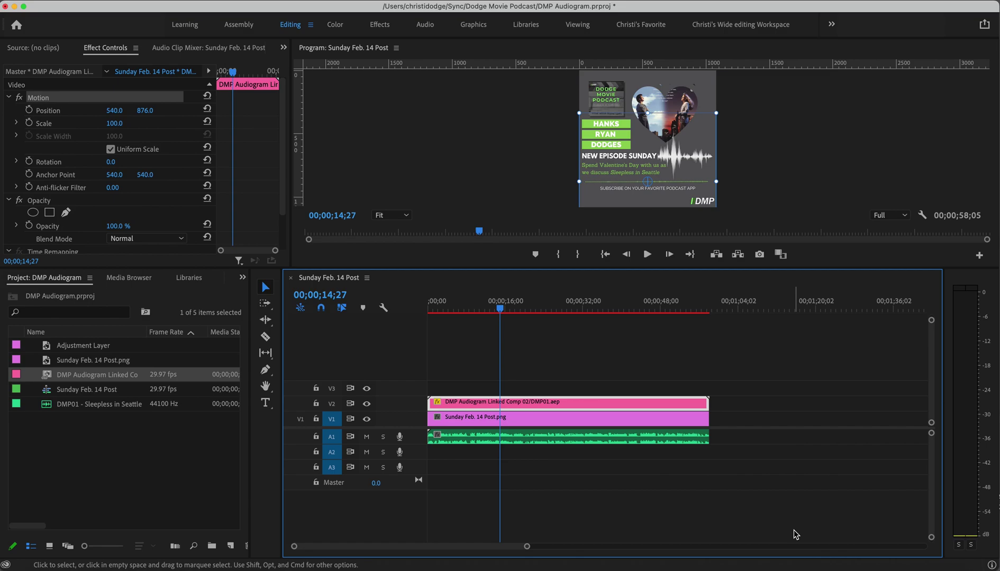
Create a new project bin named 'Previous Assets'.
{"action": "left_click", "coordinate": [140, 484]}
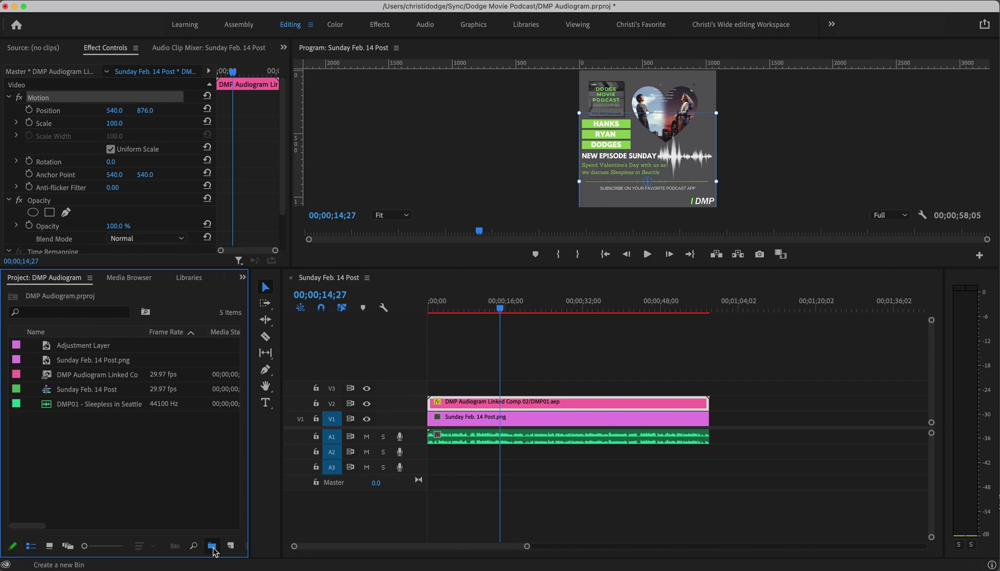
{"action": "left_click", "coordinate": [212, 546]}
{"action": "type", "text": "Previous Assets"}
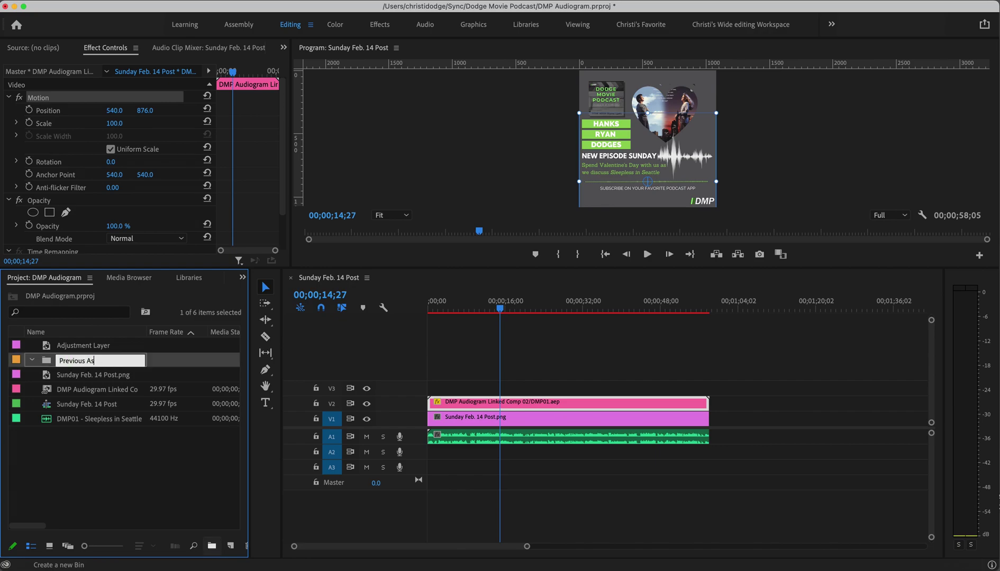
{"action": "key", "text": "Tab"}
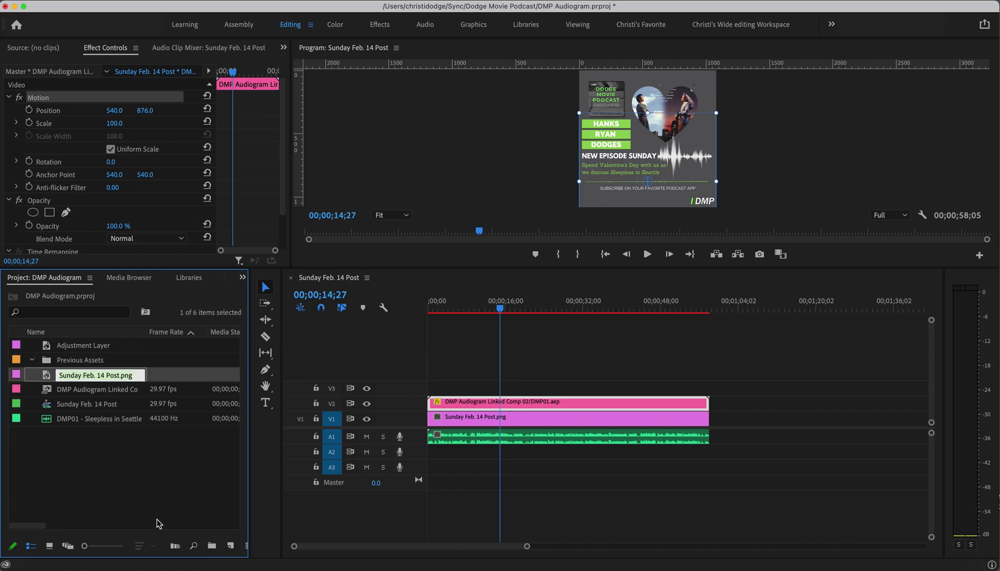
Move the linked After Effects comp into Previous Assets, collapse it, and add another bin.
{"action": "left_click", "coordinate": [89, 394]}
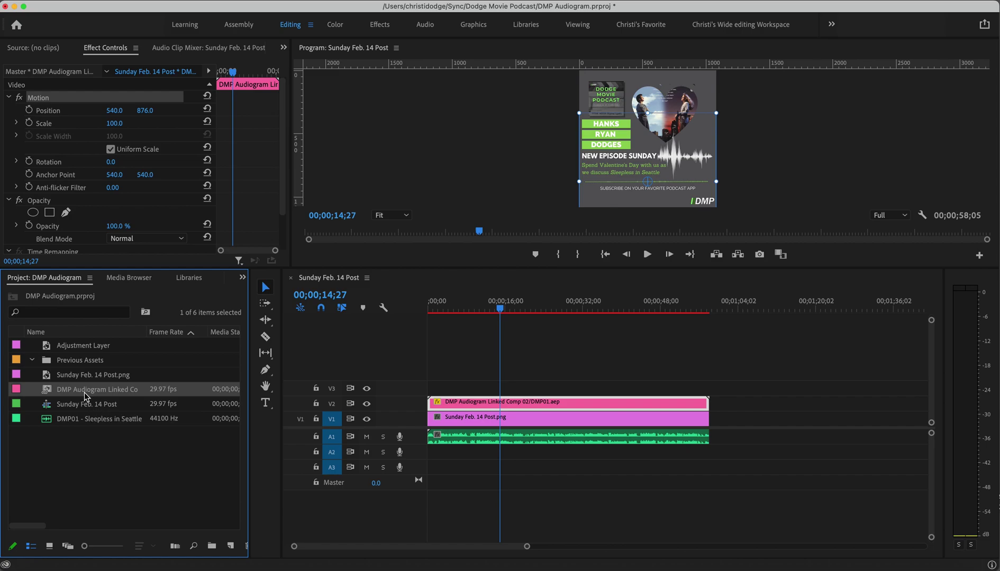
{"action": "mouse_move", "coordinate": [86, 396]}
{"action": "left_click_drag", "start_coordinate": [78, 396], "coordinate": [79, 366]}
{"action": "left_click", "coordinate": [32, 360]}
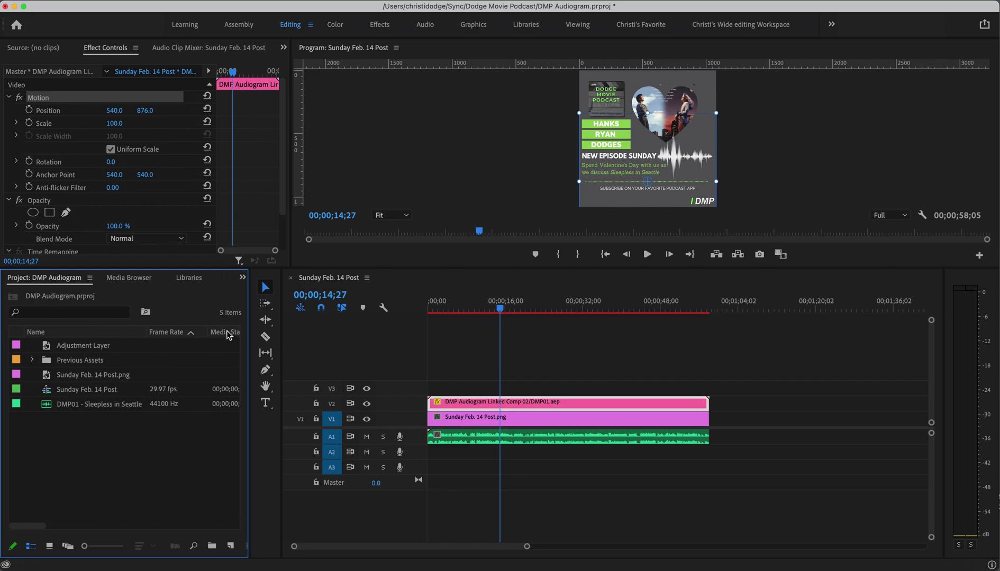
{"action": "left_click", "coordinate": [212, 546]}
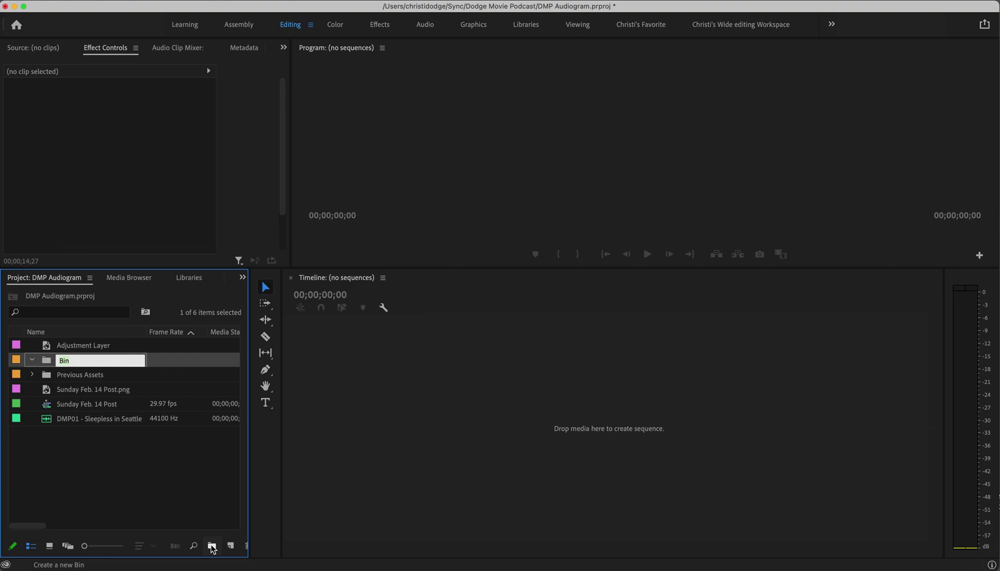
Rename the new bin to 'Instagram'.
{"action": "key", "text": "BackSpace"}
{"action": "type", "text": "Instagram"}
{"action": "key", "text": "Tab"}
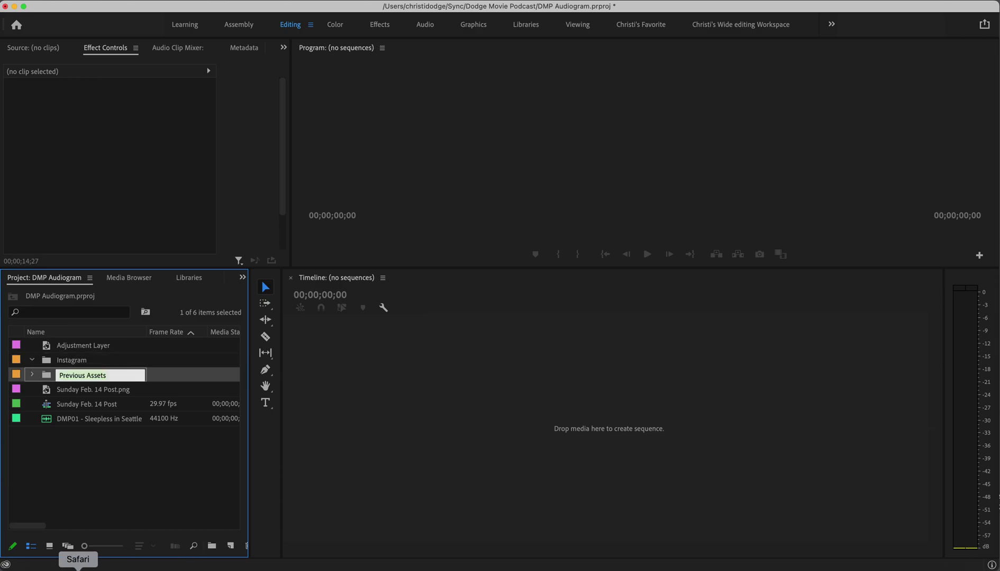
Move the Sunday Feb. 14 Post sequence into Instagram, collapse Previous Assets, and reopen the sequence.
{"action": "left_click_drag", "start_coordinate": [26, 404], "coordinate": [56, 365]}
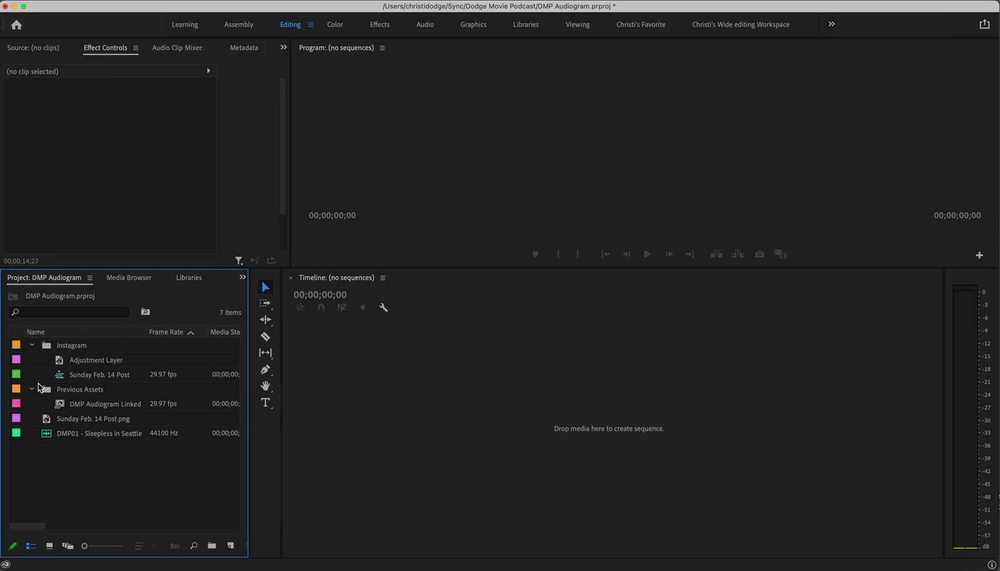
{"action": "left_click", "coordinate": [33, 390]}
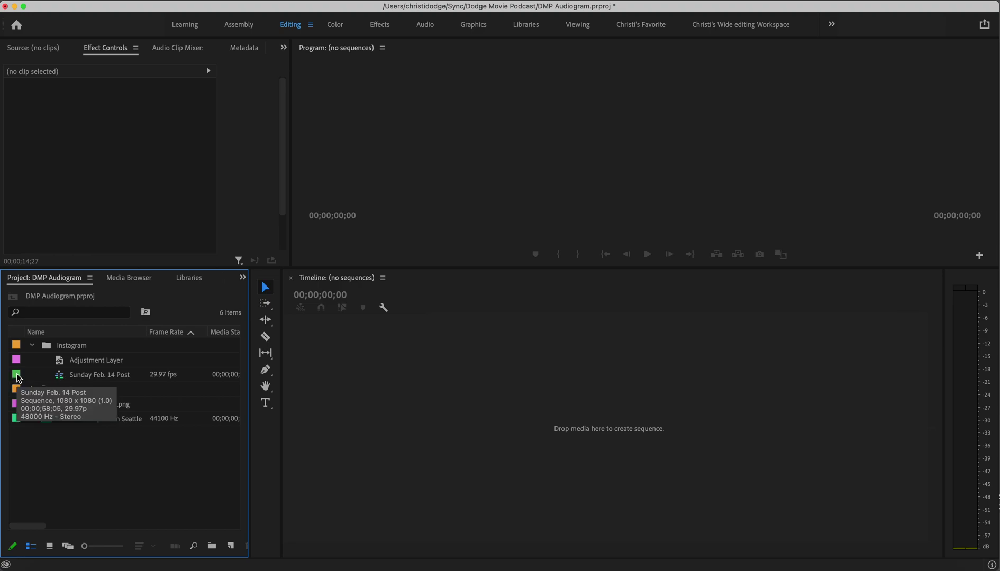
{"action": "double_click", "coordinate": [58, 374]}
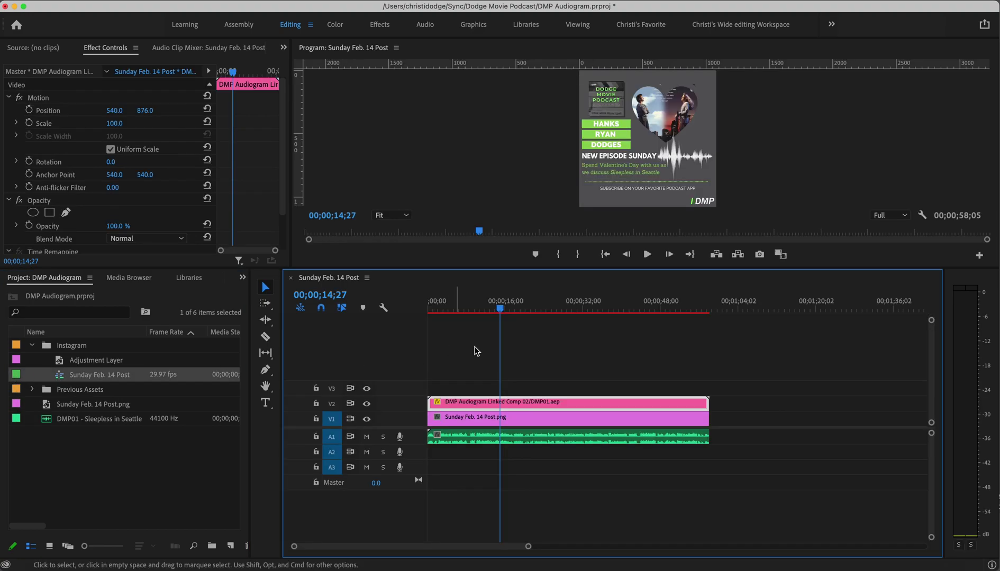
Replace all timeline clips with the PNG graphic on V1, podcast audio on A1, Adjustment Layer on V2.
{"action": "left_click_drag", "start_coordinate": [516, 354], "coordinate": [659, 536]}
{"action": "key", "text": "BackSpace"}
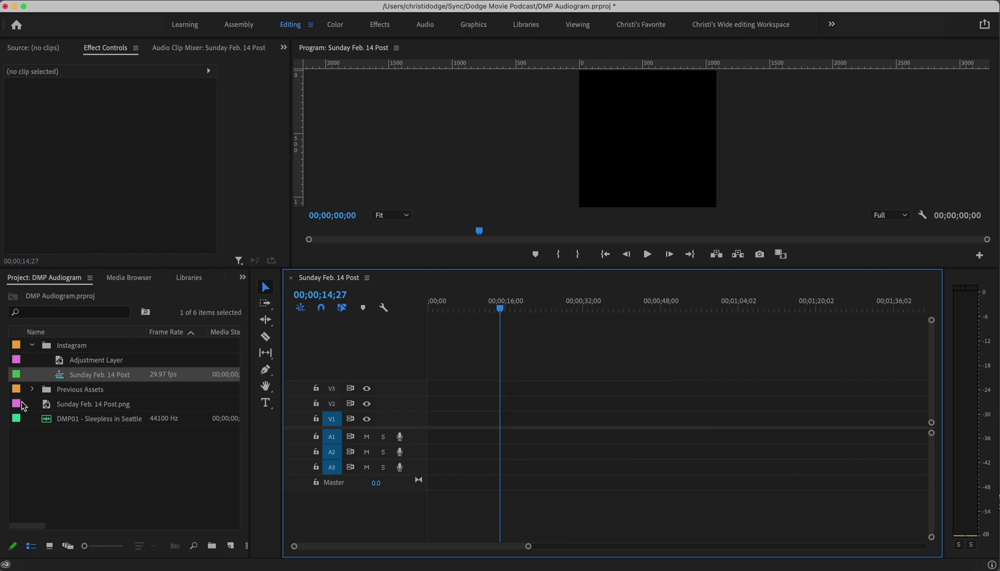
{"action": "left_click_drag", "start_coordinate": [19, 406], "coordinate": [430, 422]}
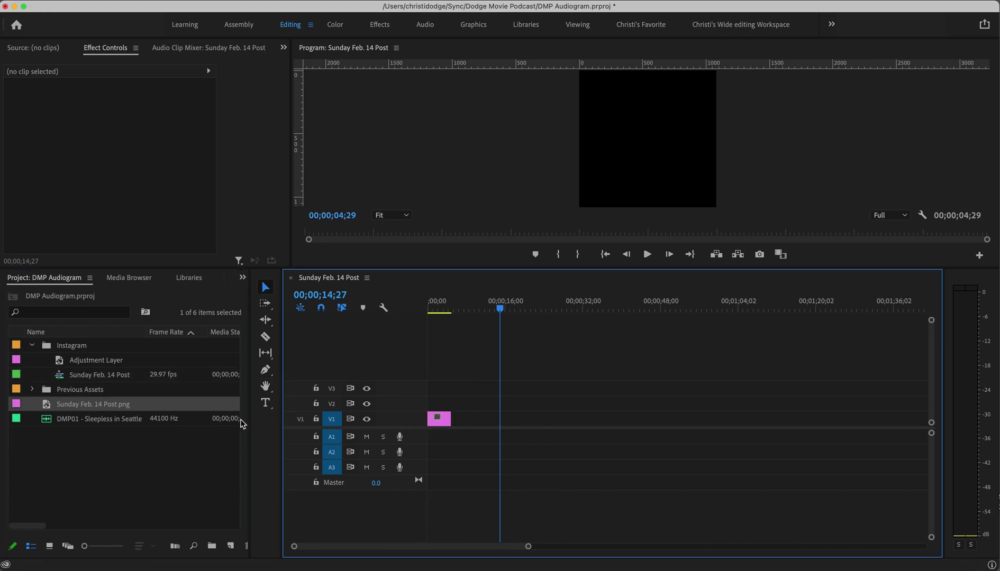
{"action": "left_click_drag", "start_coordinate": [21, 421], "coordinate": [431, 437]}
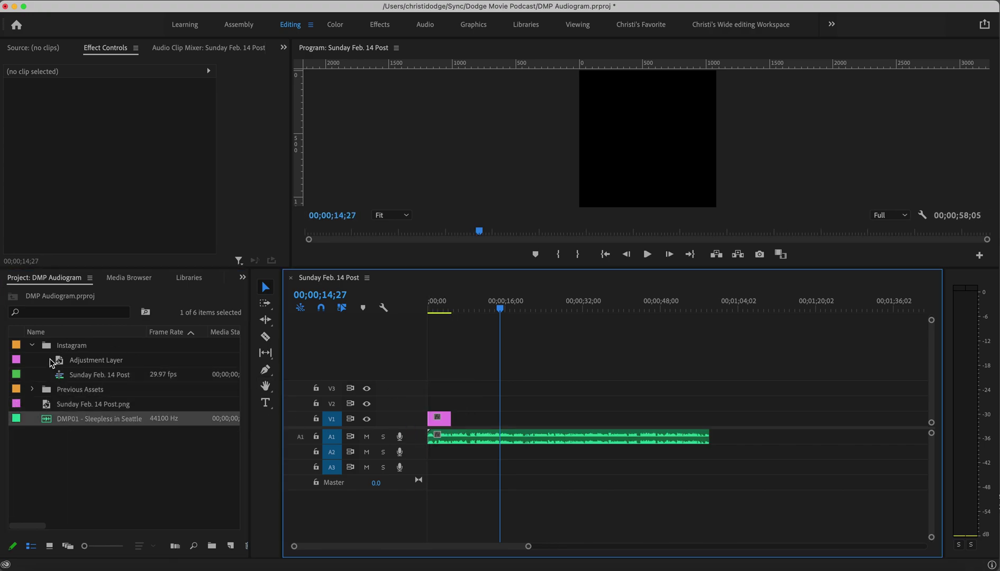
{"action": "left_click_drag", "start_coordinate": [17, 362], "coordinate": [704, 407]}
Deselect the clips, inspect the Adjustment Layer's options without changes, and close the sequence.
{"action": "left_click", "coordinate": [667, 369]}
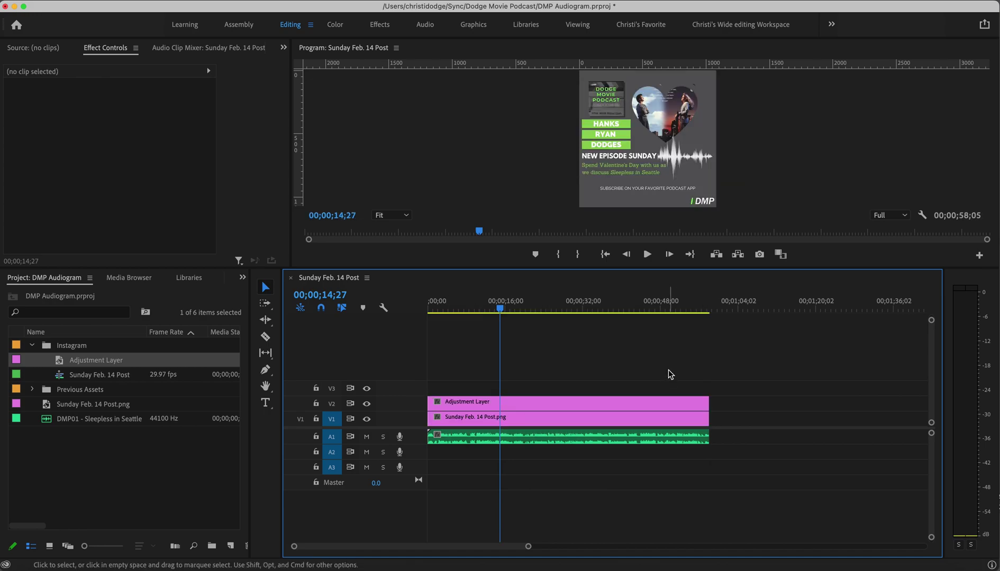
{"action": "right_click", "coordinate": [667, 402]}
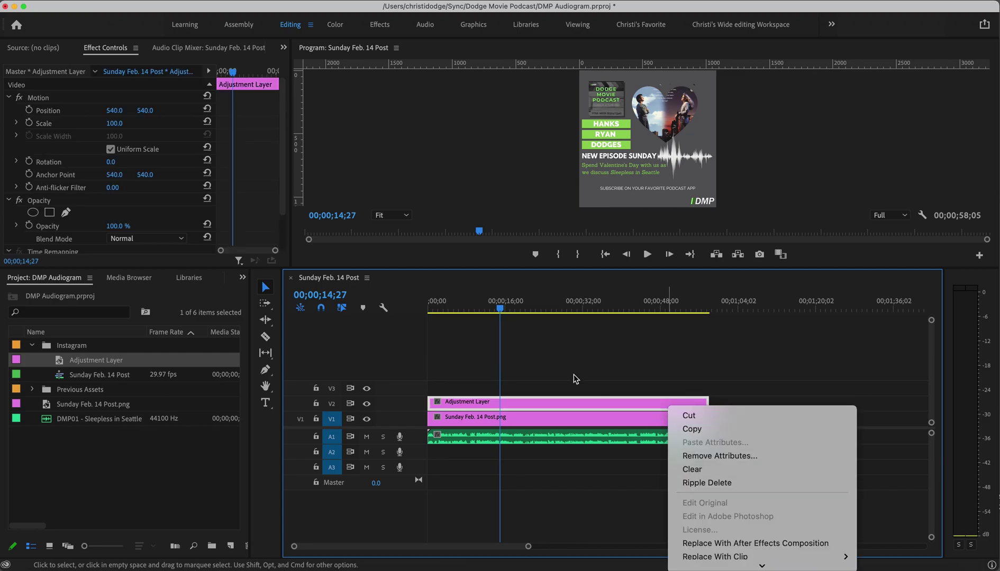
{"action": "left_click", "coordinate": [93, 438]}
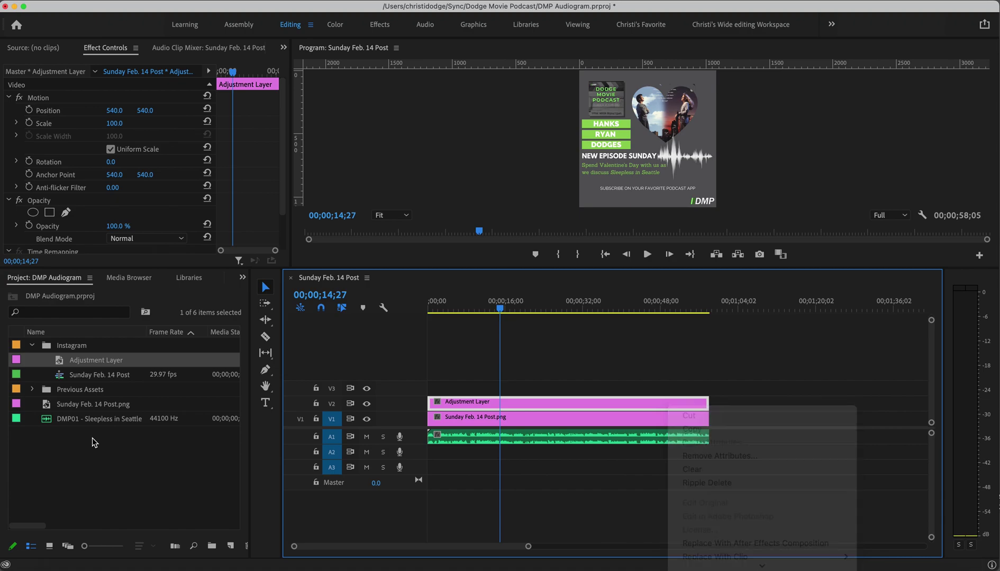
{"action": "left_click", "coordinate": [292, 278]}
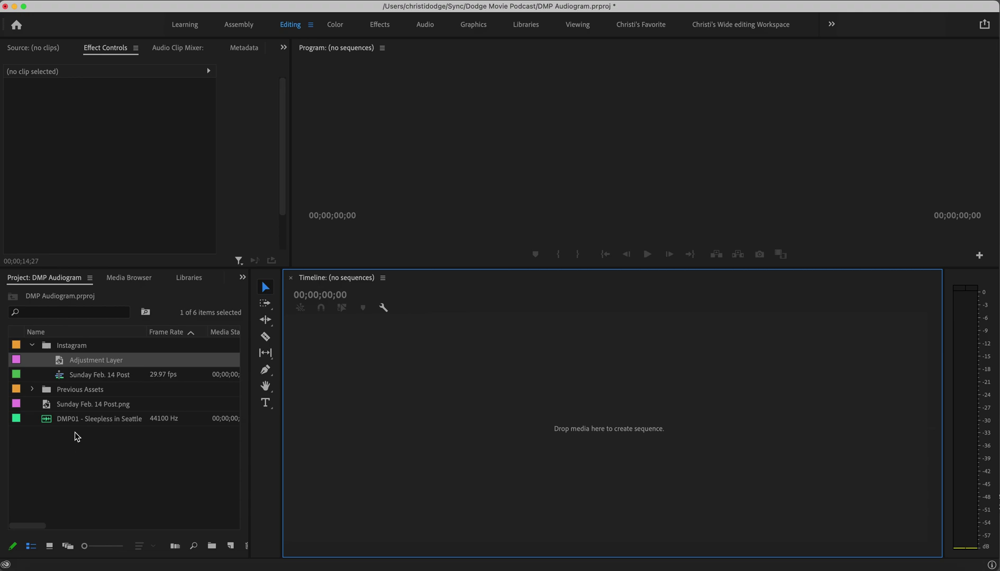
Reopen the Sunday Feb. 14 Post sequence from the Instagram bin.
{"action": "double_click", "coordinate": [17, 379]}
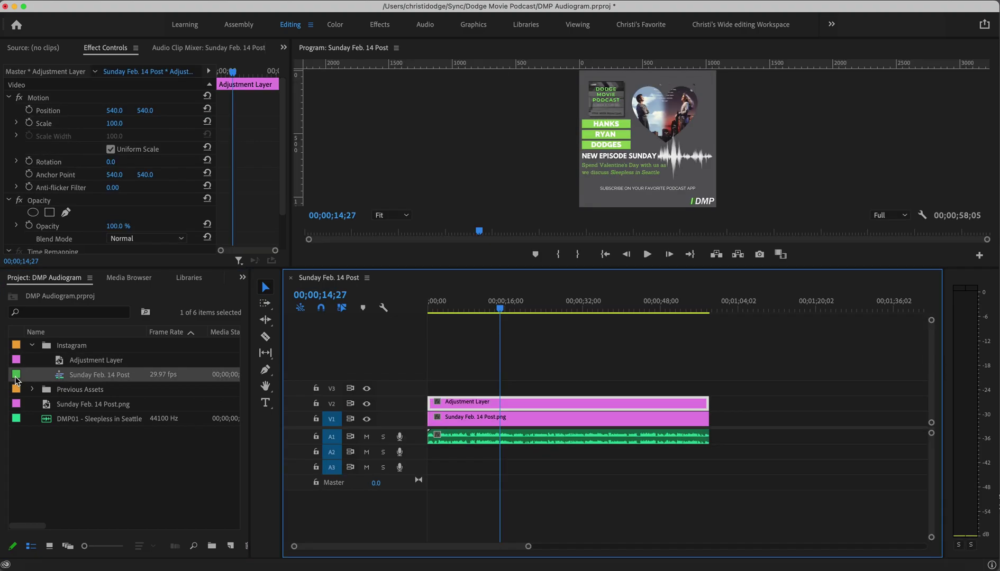